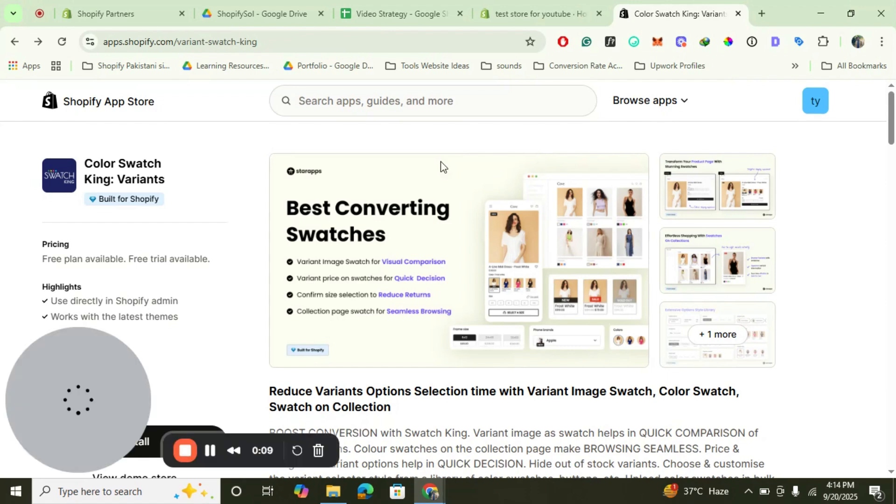
Open the StarApps Studio developer page in a new tab, look over its list of apps, and close the tab.
{"action": "left_click_drag", "start_coordinate": [60, 348], "coordinate": [617, 346]}
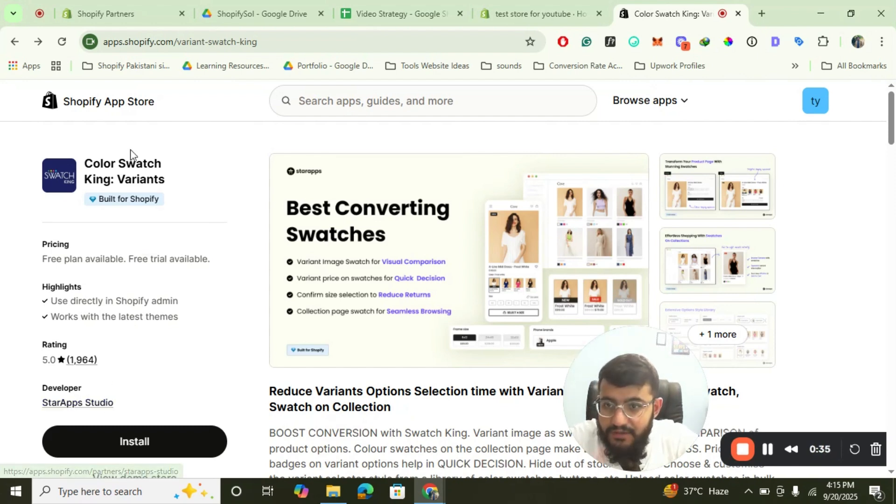
{"action": "mouse_move", "coordinate": [158, 198]}
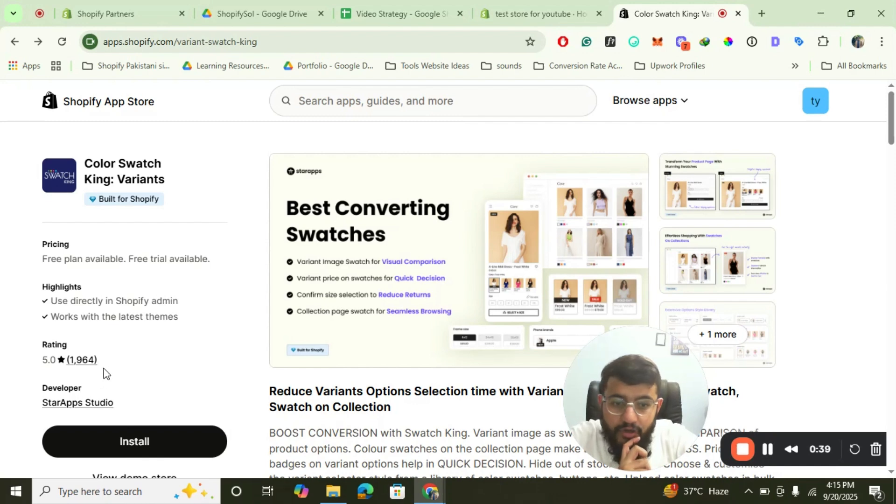
{"action": "right_click", "coordinate": [79, 405]}
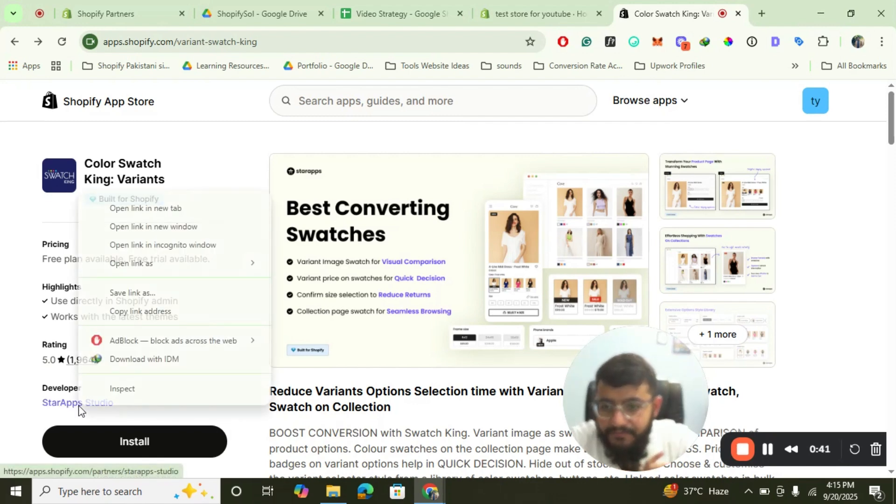
{"action": "left_click", "coordinate": [163, 208]}
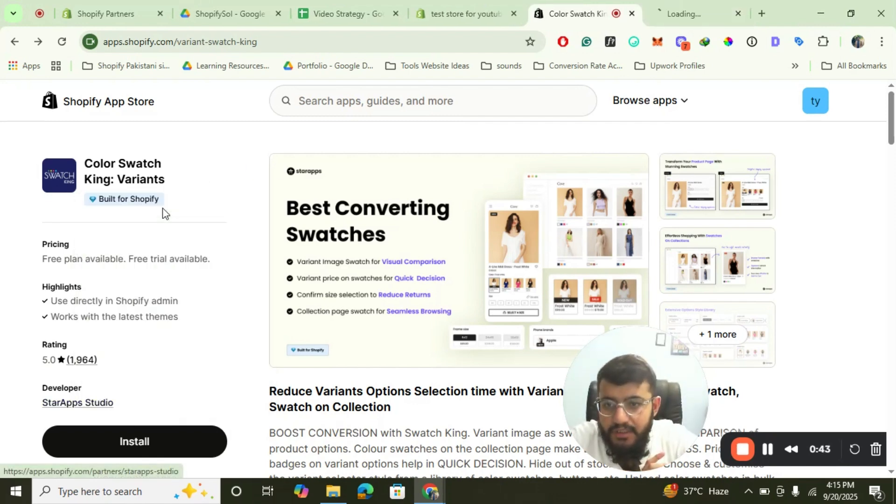
{"action": "left_click", "coordinate": [689, 0]}
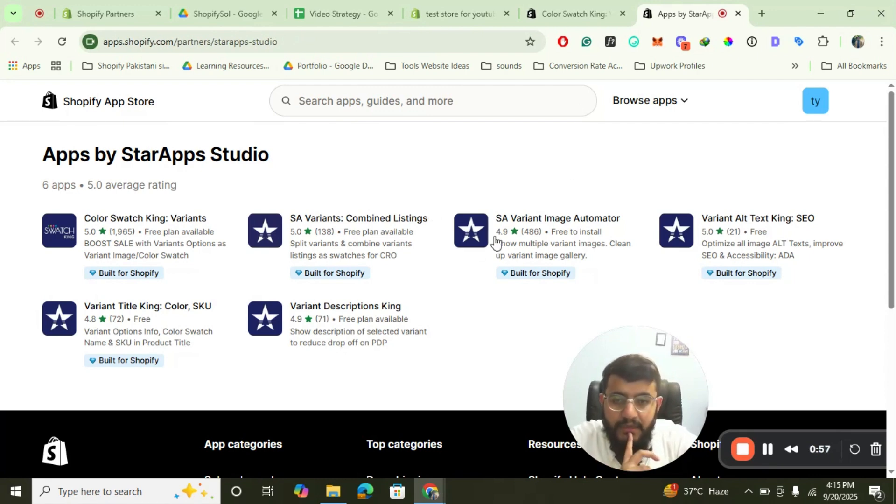
{"action": "left_click", "coordinate": [737, 15]}
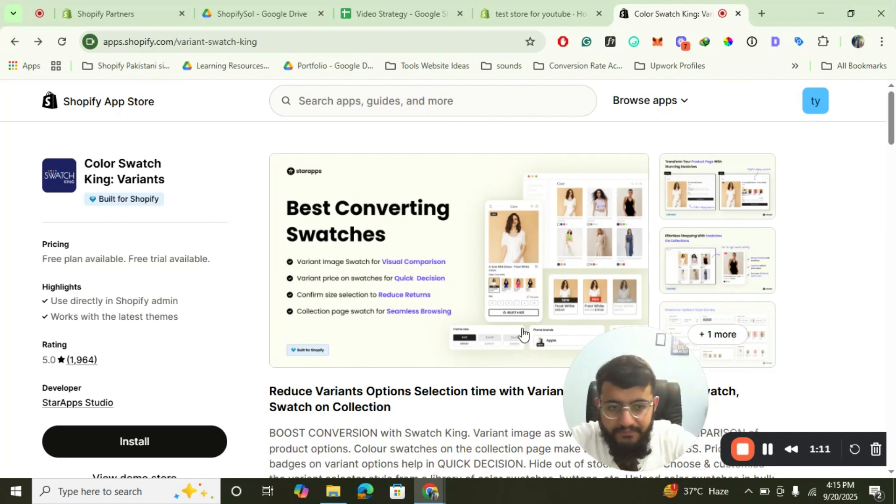
Review the pricing plans on the Color Swatch King: Variants listing in the Shopify App Store.
{"action": "left_click", "coordinate": [768, 449]}
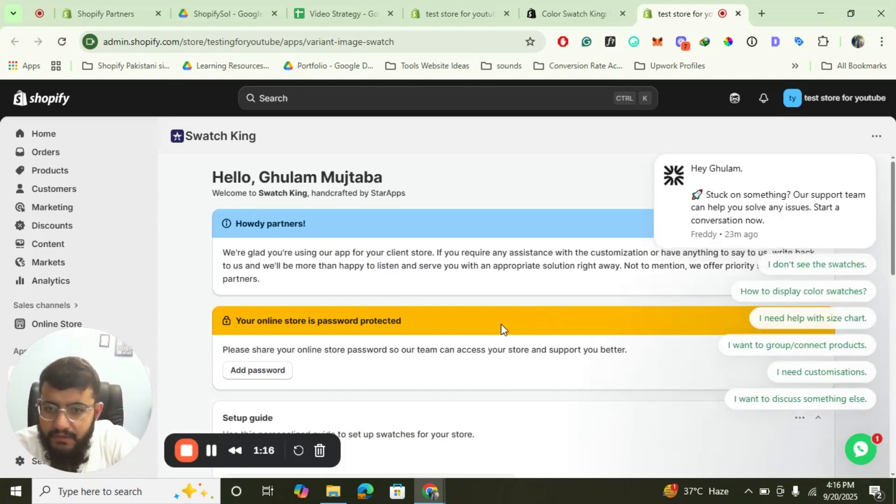
{"action": "scroll", "coordinate": [502, 329], "scroll_direction": "down", "scroll_amount": 1}
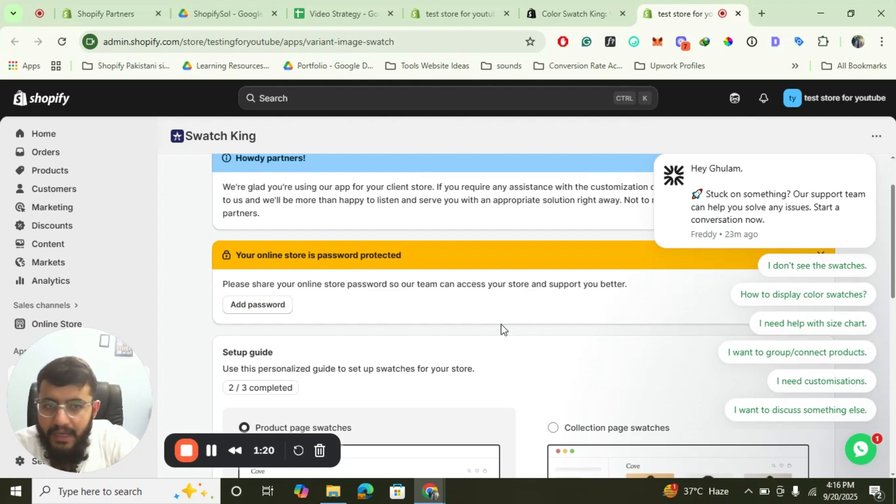
{"action": "left_click", "coordinate": [574, 13]}
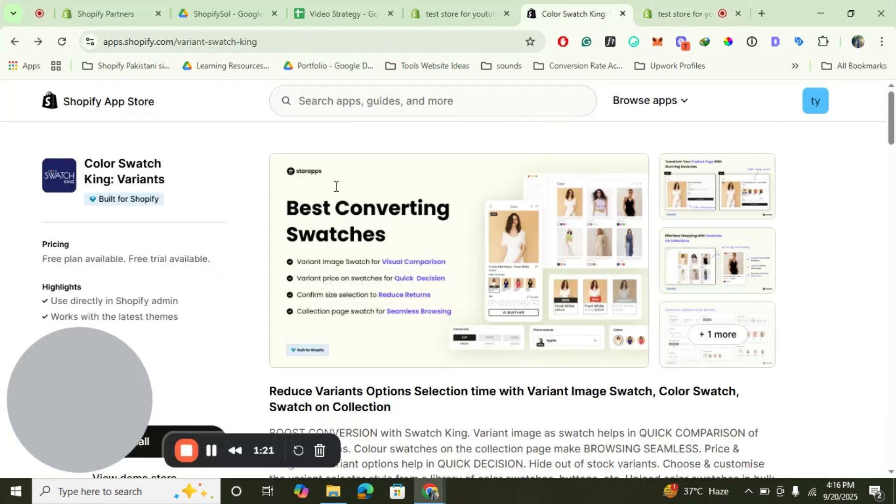
{"action": "scroll", "coordinate": [335, 191], "scroll_direction": "down", "scroll_amount": 12}
{"action": "scroll", "coordinate": [335, 192], "scroll_direction": "down", "scroll_amount": 3}
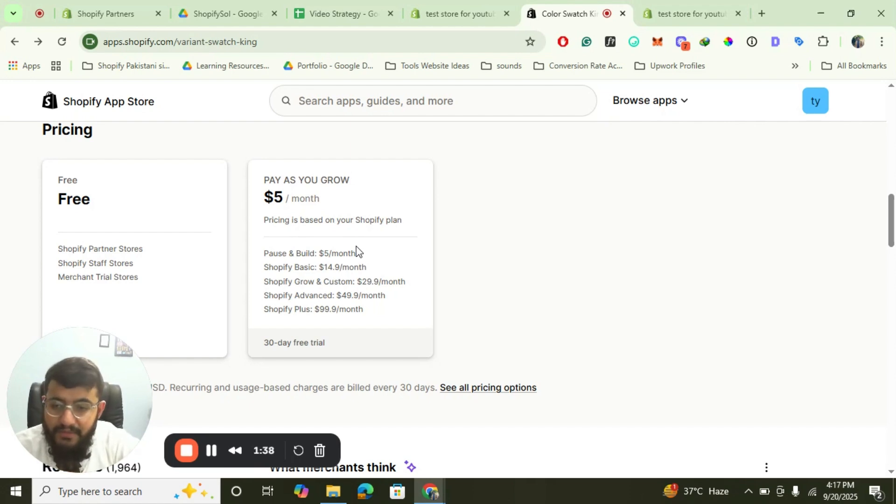
Return to the Swatch King app in the store admin, open its support chat, and close it again.
{"action": "left_click", "coordinate": [690, 4]}
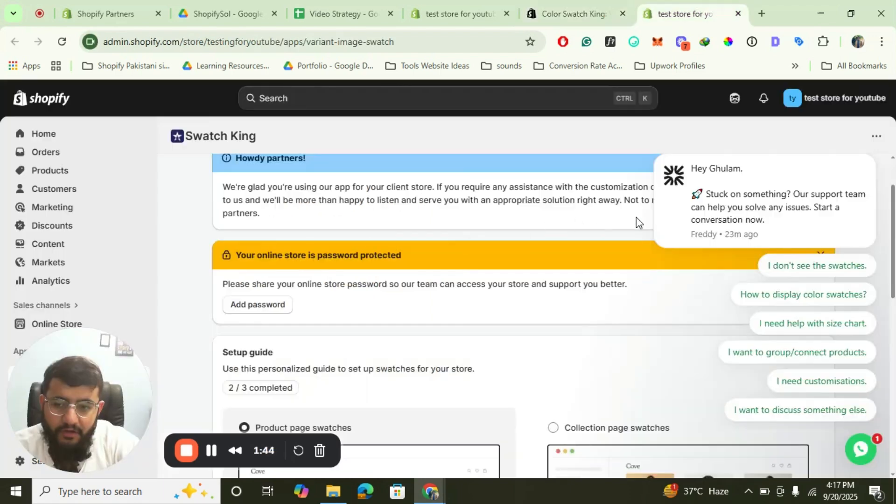
{"action": "left_click", "coordinate": [856, 447]}
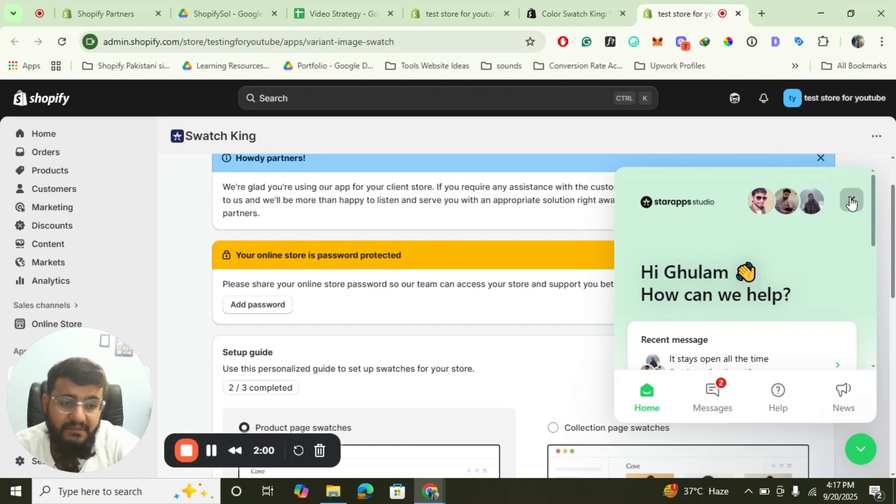
{"action": "left_click", "coordinate": [851, 450]}
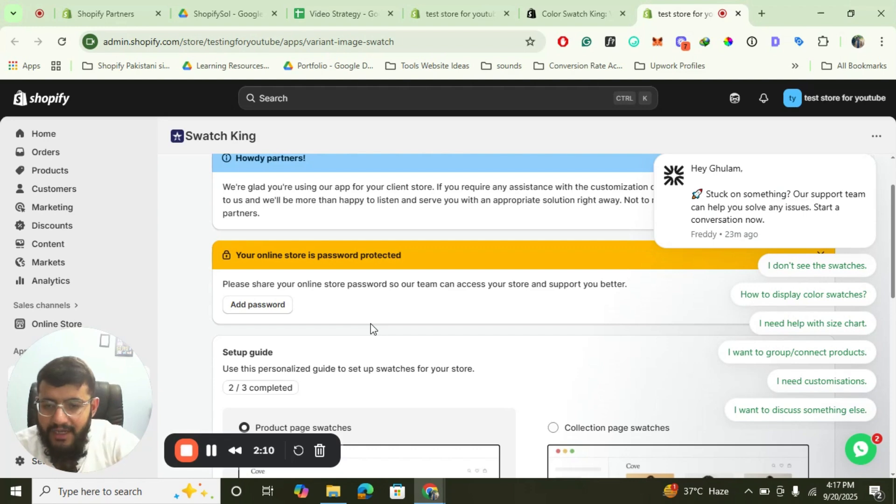
Review the product page swatches setup guide and open the app embed in the theme editor from its activation task.
{"action": "scroll", "coordinate": [371, 329], "scroll_direction": "down", "scroll_amount": 3}
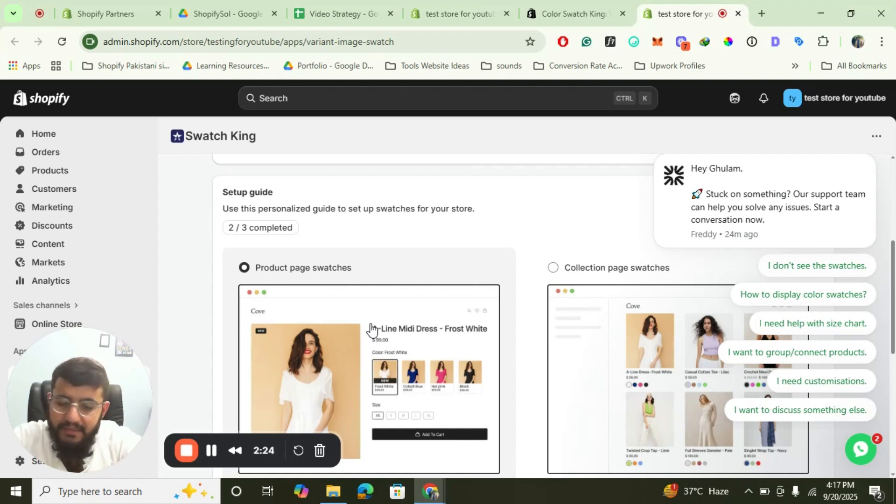
{"action": "scroll", "coordinate": [371, 329], "scroll_direction": "down", "scroll_amount": 3}
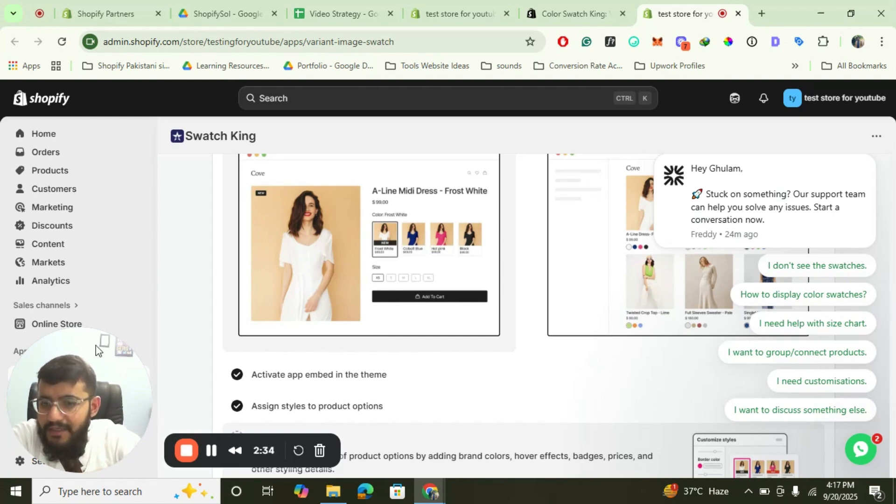
{"action": "scroll", "coordinate": [356, 284], "scroll_direction": "up", "scroll_amount": 5}
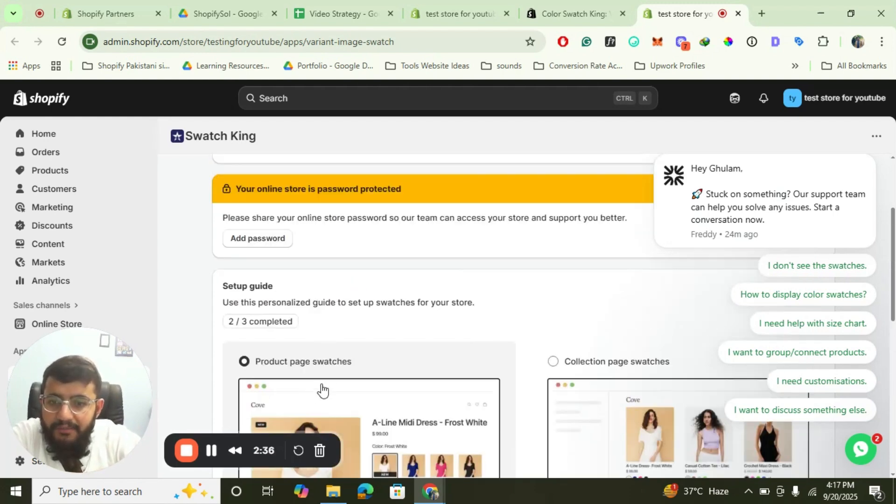
{"action": "scroll", "coordinate": [390, 313], "scroll_direction": "down", "scroll_amount": 7}
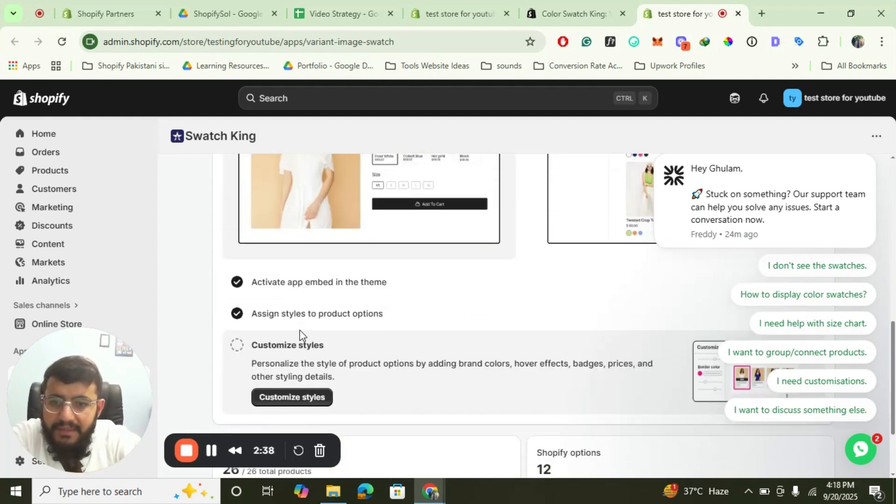
{"action": "scroll", "coordinate": [300, 336], "scroll_direction": "up", "scroll_amount": 1}
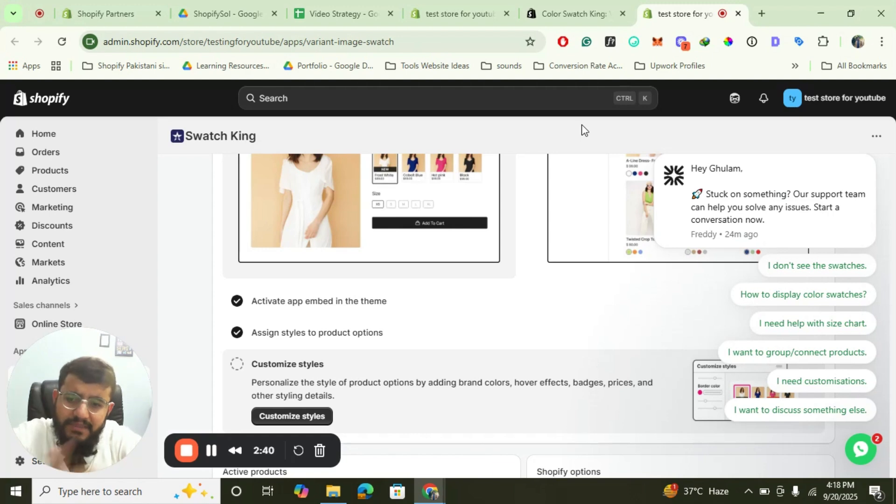
{"action": "left_click", "coordinate": [345, 301]}
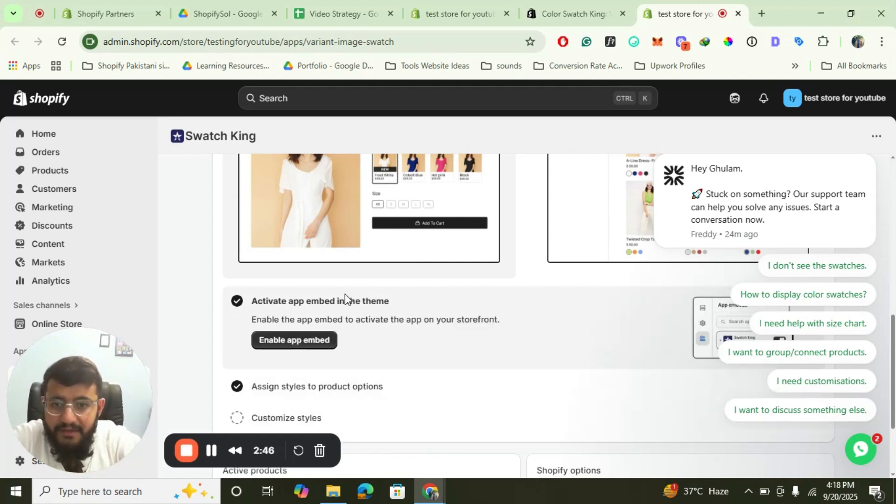
{"action": "left_click", "coordinate": [300, 350]}
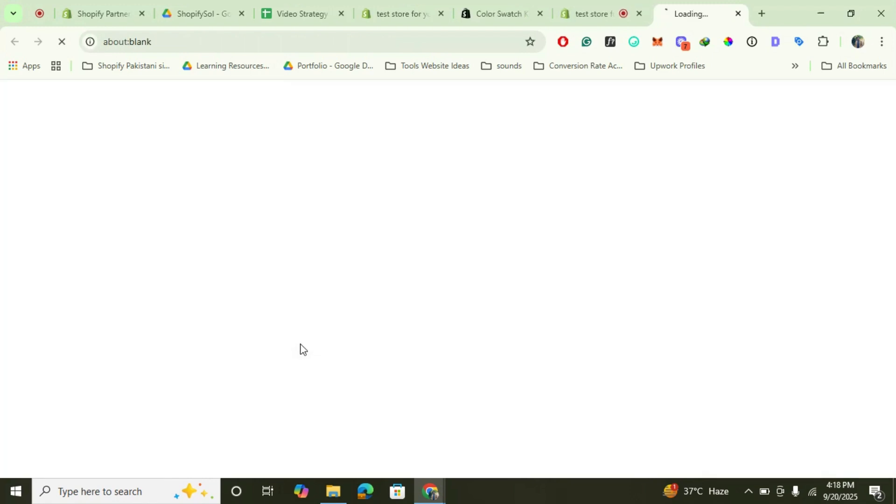
{"action": "left_click", "coordinate": [641, 1]}
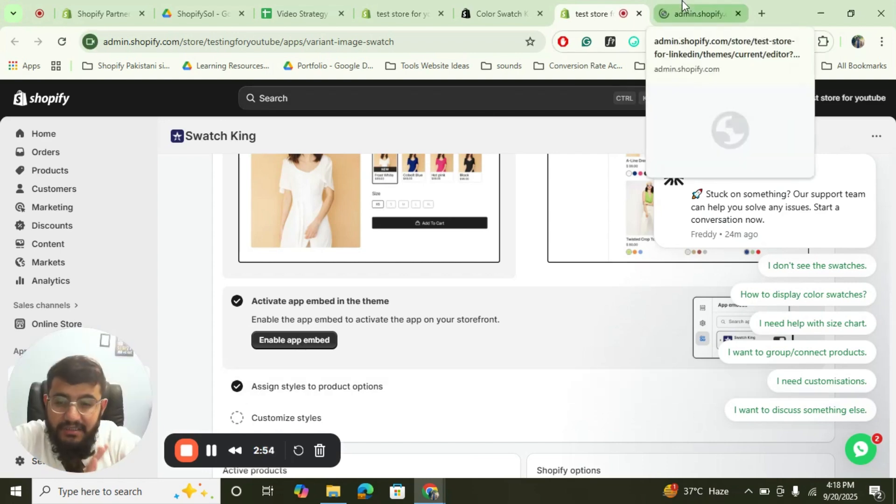
{"action": "left_click", "coordinate": [211, 454]}
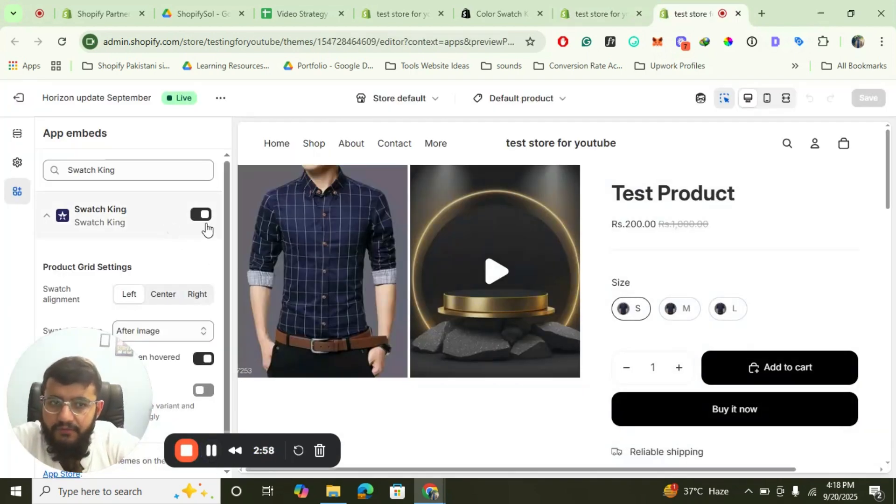
Check the Swatch King app embed toggle and its product grid settings, then close the theme editor tab.
{"action": "scroll", "coordinate": [171, 275], "scroll_direction": "down", "scroll_amount": 1}
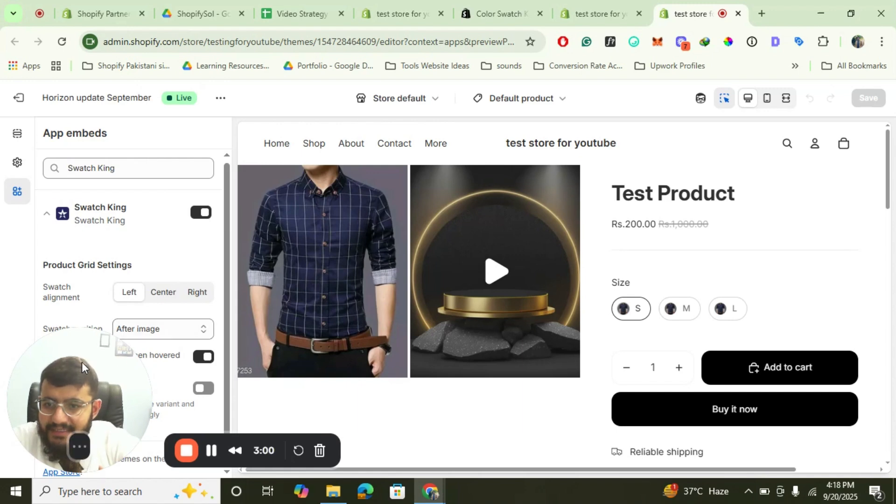
{"action": "left_click_drag", "start_coordinate": [82, 362], "coordinate": [227, 351]}
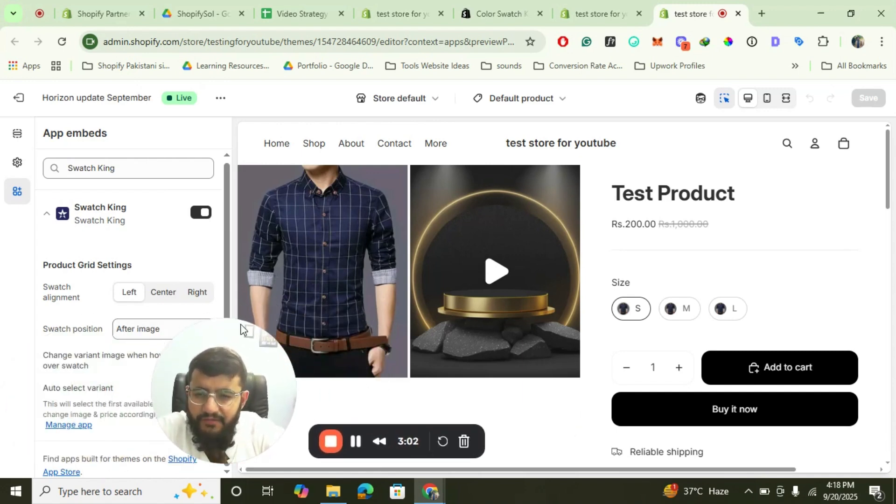
{"action": "left_click", "coordinate": [737, 14]}
{"action": "scroll", "coordinate": [496, 300], "scroll_direction": "down", "scroll_amount": 3}
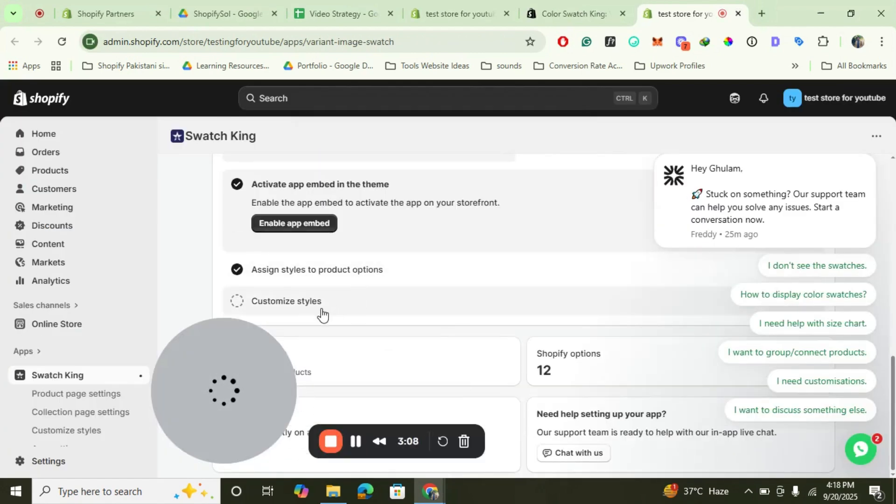
{"action": "left_click_drag", "start_coordinate": [239, 346], "coordinate": [615, 334]}
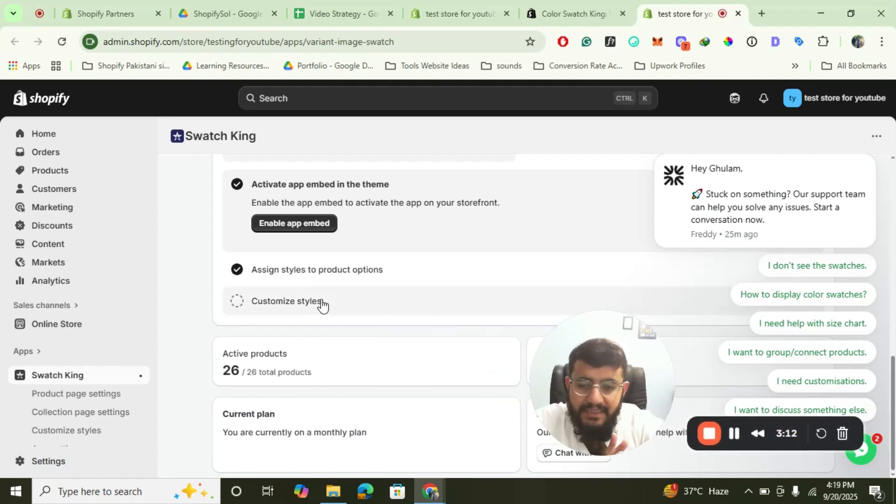
{"action": "left_click_drag", "start_coordinate": [539, 358], "coordinate": [481, 328]}
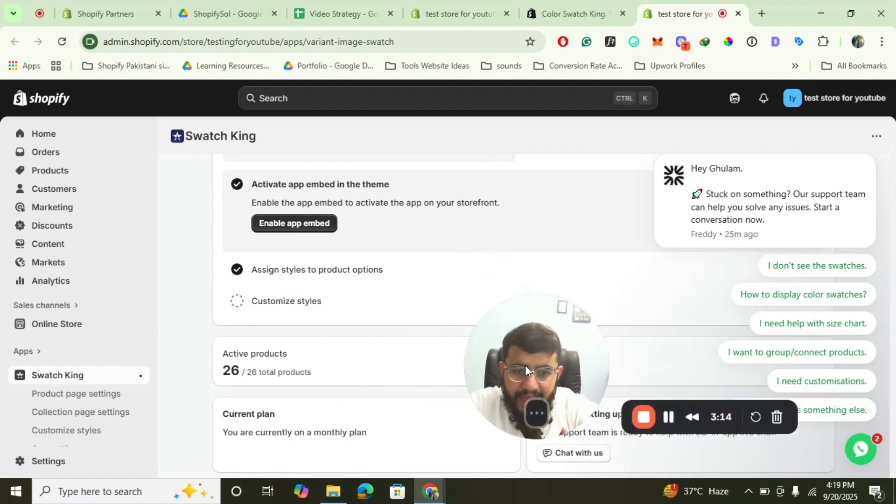
{"action": "left_click_drag", "start_coordinate": [525, 365], "coordinate": [388, 418]}
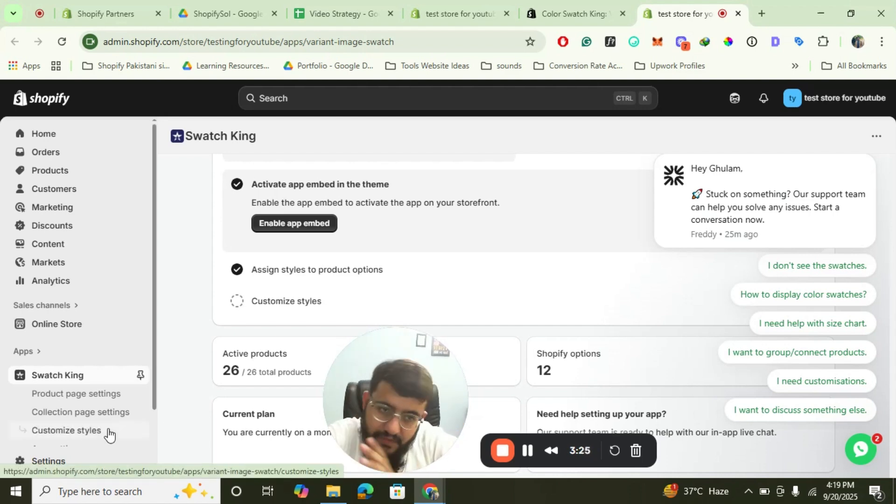
Open Swatch King's product page settings and examine the styles assigned to each product option, continuing to the second page.
{"action": "left_click", "coordinate": [85, 400]}
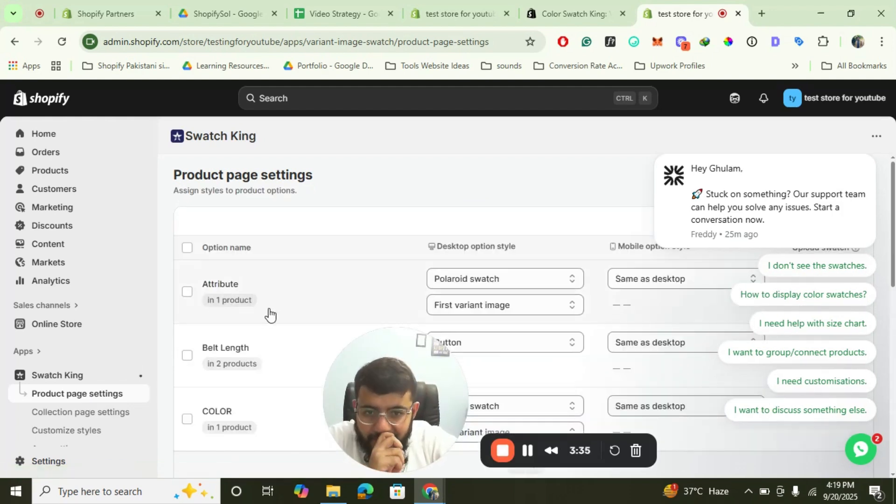
{"action": "scroll", "coordinate": [301, 308], "scroll_direction": "down", "scroll_amount": 1}
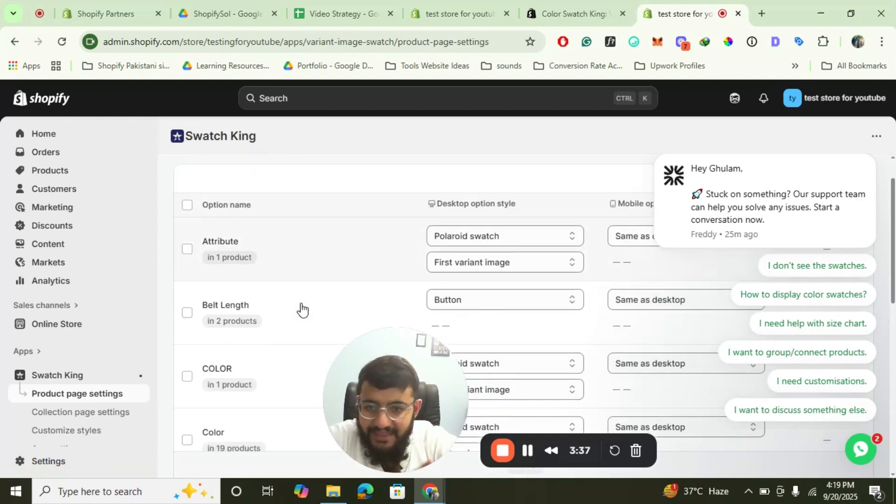
{"action": "scroll", "coordinate": [303, 309], "scroll_direction": "down", "scroll_amount": 4}
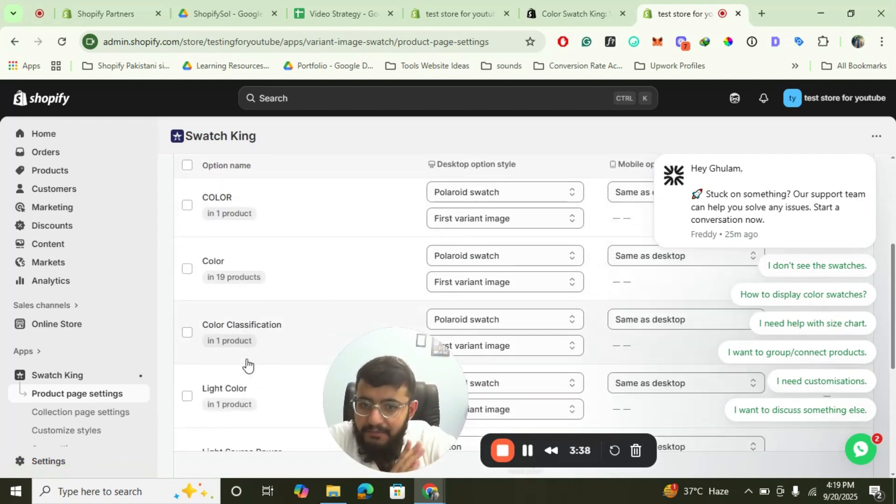
{"action": "scroll", "coordinate": [247, 365], "scroll_direction": "down", "scroll_amount": 4}
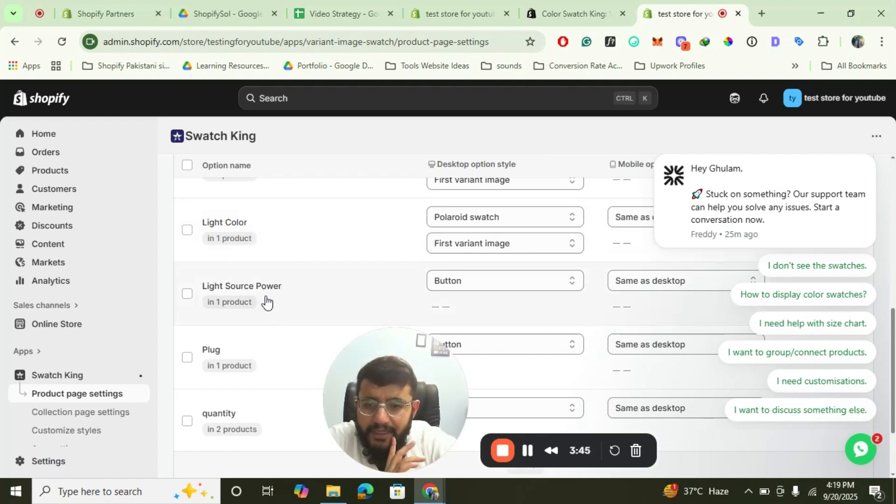
{"action": "scroll", "coordinate": [266, 302], "scroll_direction": "down", "scroll_amount": 2}
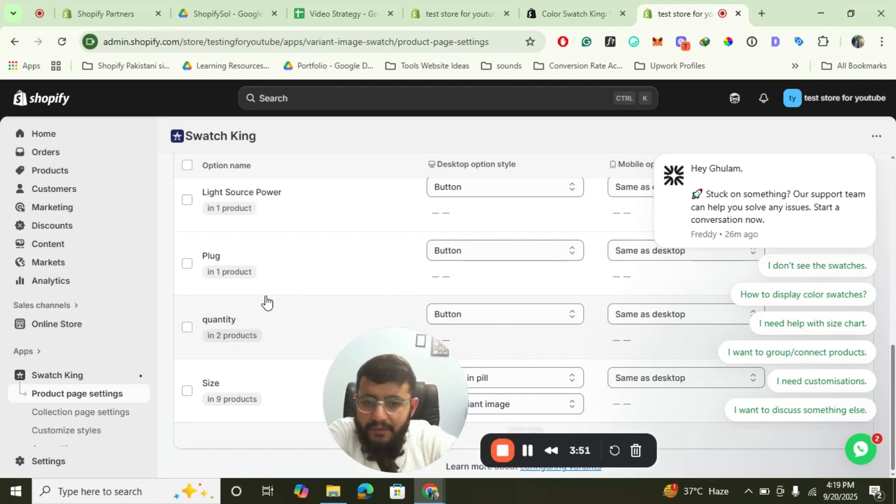
{"action": "left_click_drag", "start_coordinate": [349, 397], "coordinate": [262, 216]}
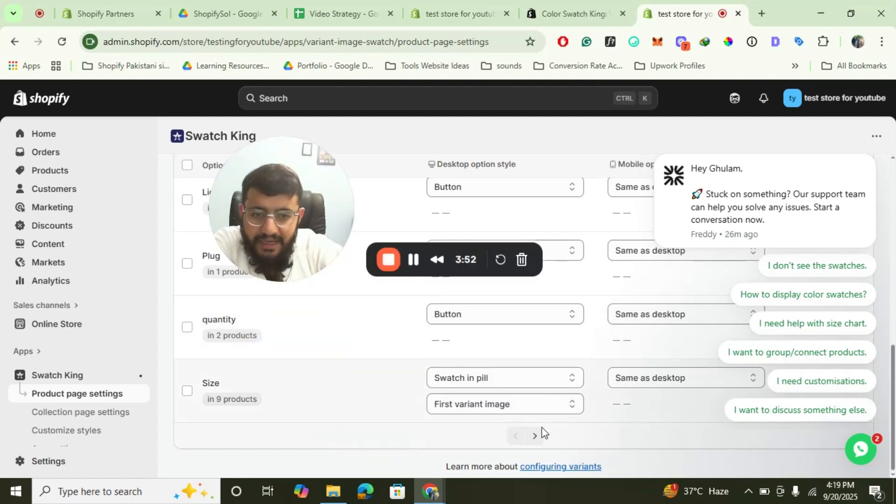
{"action": "left_click", "coordinate": [534, 435]}
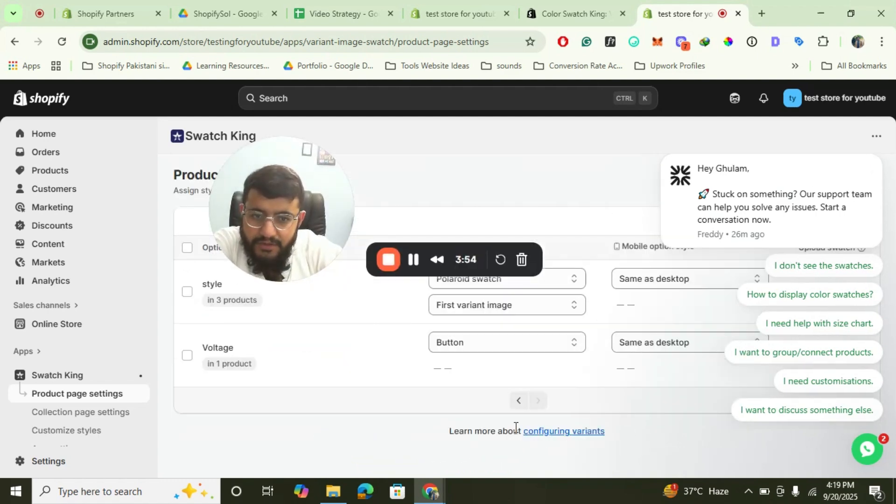
Return to the first page of product option settings and open the online store in a separate tab.
{"action": "left_click", "coordinate": [519, 403]}
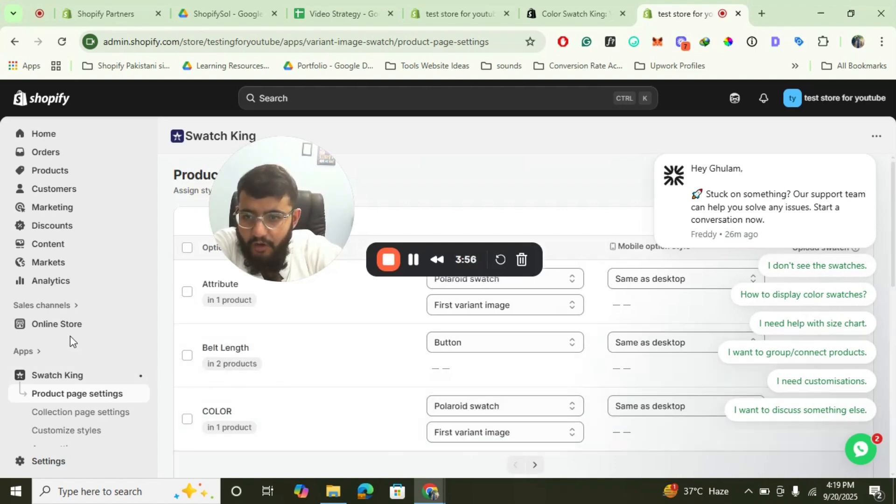
{"action": "left_click", "coordinate": [592, 1]}
{"action": "left_click", "coordinate": [602, 23]}
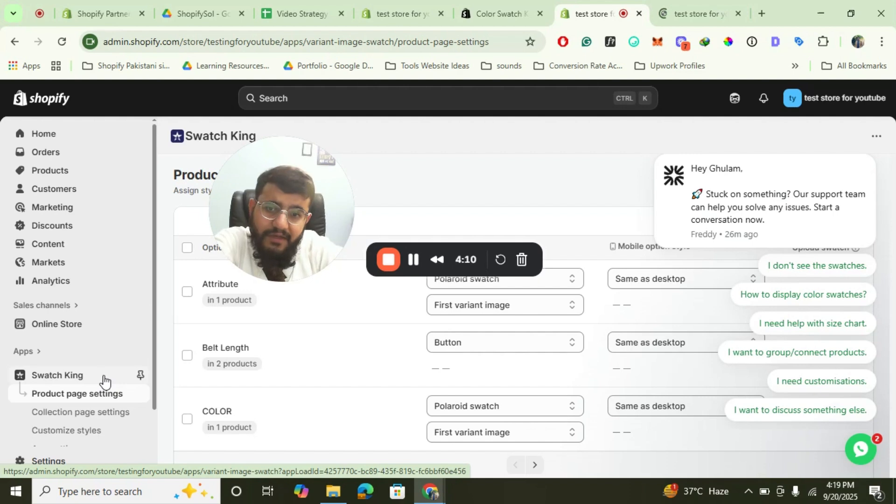
Open Swatch King's Customize styles page and examine the saved product page styles and the additional designs on offer.
{"action": "left_click", "coordinate": [84, 438]}
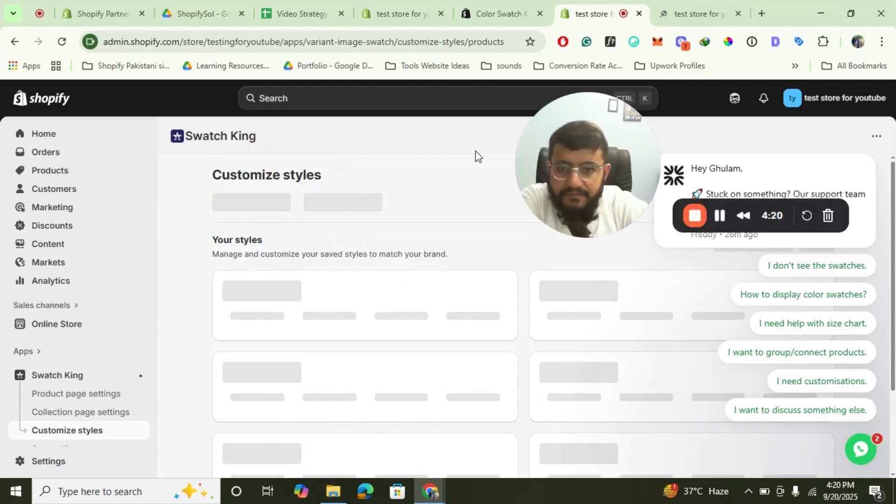
{"action": "scroll", "coordinate": [364, 299], "scroll_direction": "down", "scroll_amount": 3}
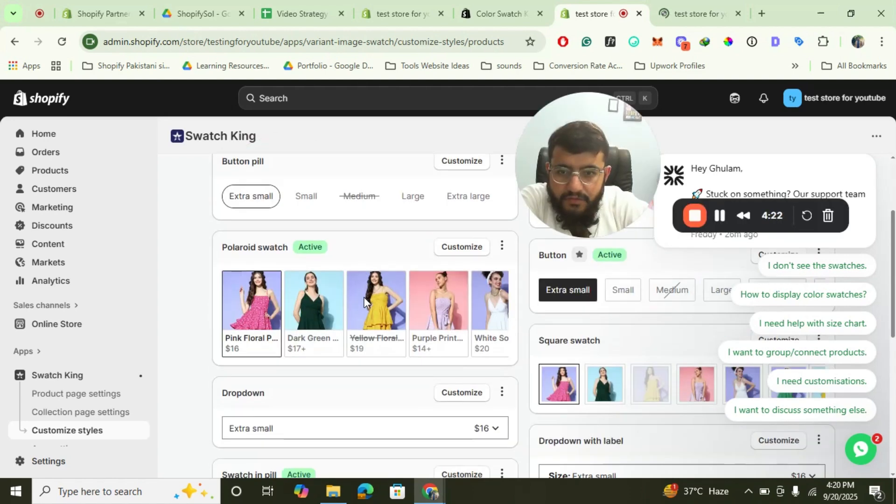
{"action": "scroll", "coordinate": [364, 299], "scroll_direction": "up", "scroll_amount": 3}
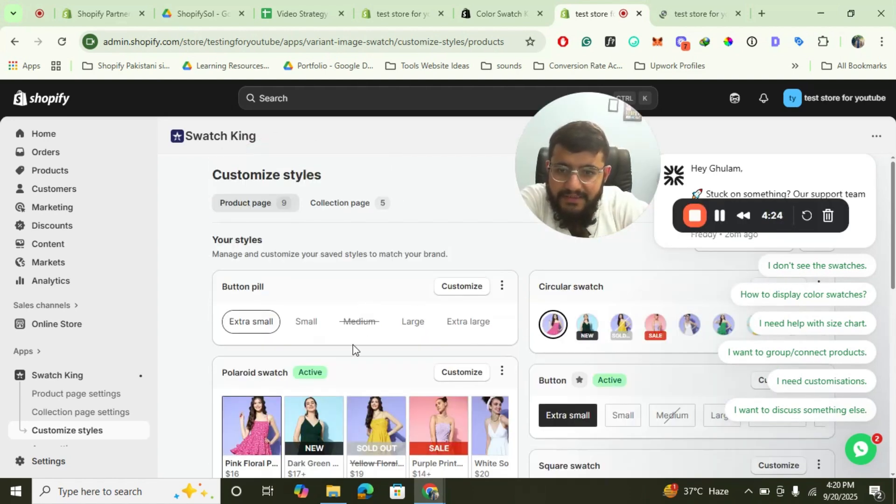
{"action": "scroll", "coordinate": [353, 346], "scroll_direction": "down", "scroll_amount": 2}
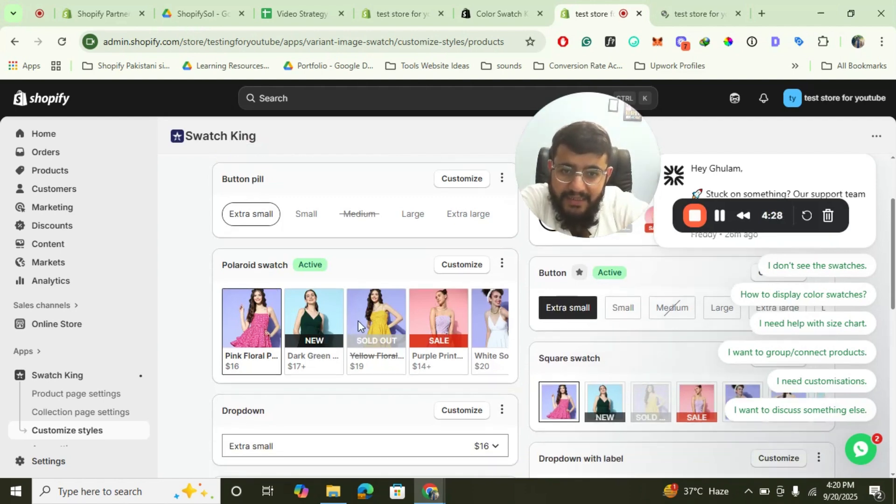
{"action": "scroll", "coordinate": [368, 364], "scroll_direction": "down", "scroll_amount": 3}
{"action": "scroll", "coordinate": [365, 366], "scroll_direction": "down", "scroll_amount": 2}
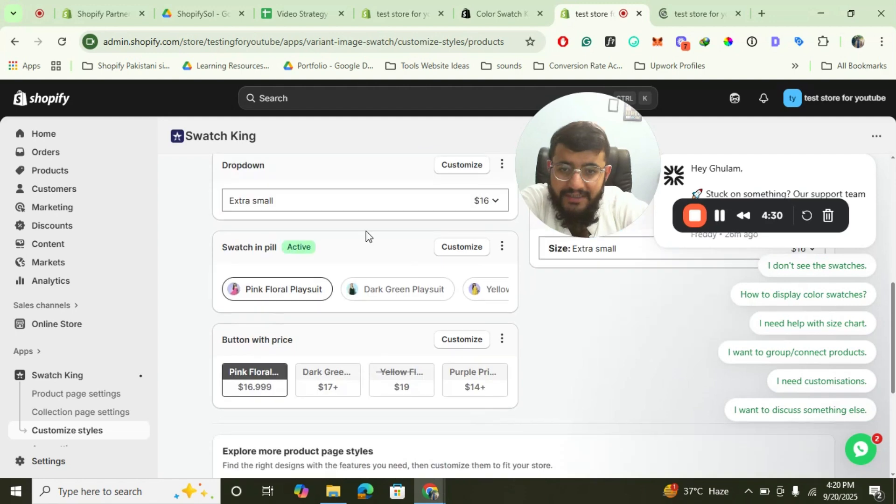
{"action": "scroll", "coordinate": [394, 333], "scroll_direction": "down", "scroll_amount": 4}
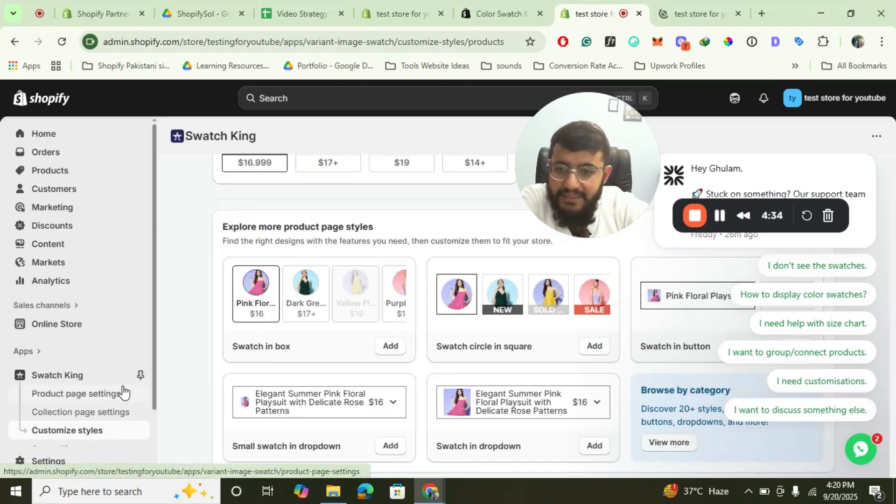
Switch to the storefront tab and open the Breathable Labor Protection Shoes product page.
{"action": "left_click", "coordinate": [686, 1]}
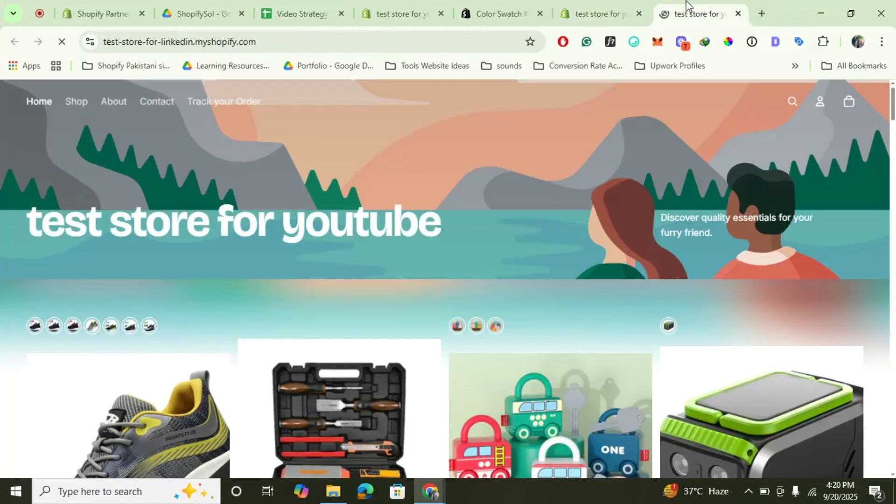
{"action": "scroll", "coordinate": [372, 303], "scroll_direction": "down", "scroll_amount": 3}
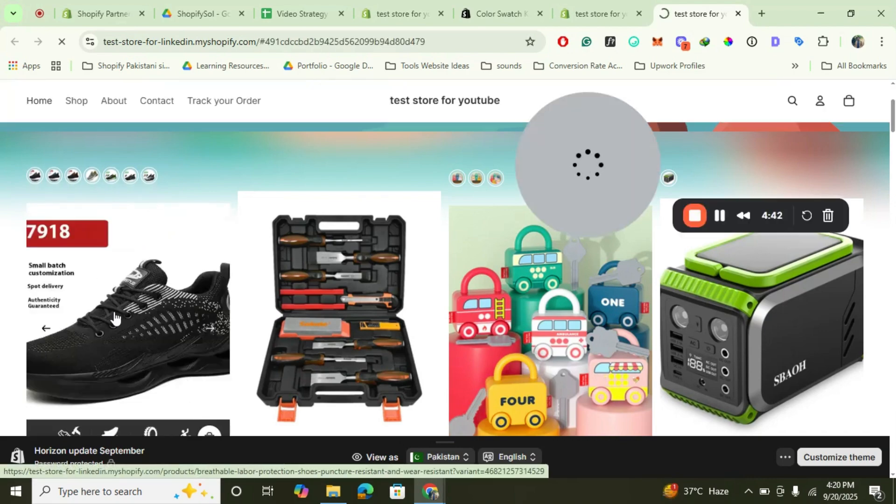
{"action": "left_click", "coordinate": [114, 314]}
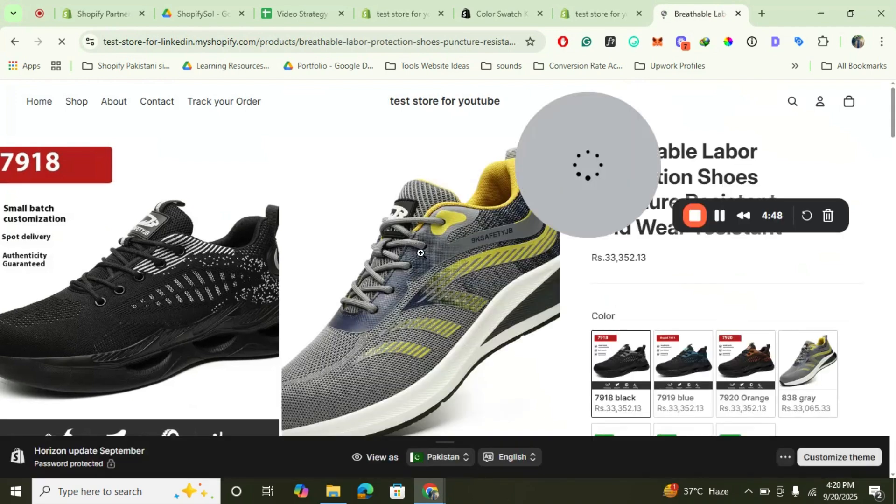
{"action": "left_click_drag", "start_coordinate": [582, 116], "coordinate": [281, 170]}
{"action": "scroll", "coordinate": [827, 201], "scroll_direction": "down", "scroll_amount": 1}
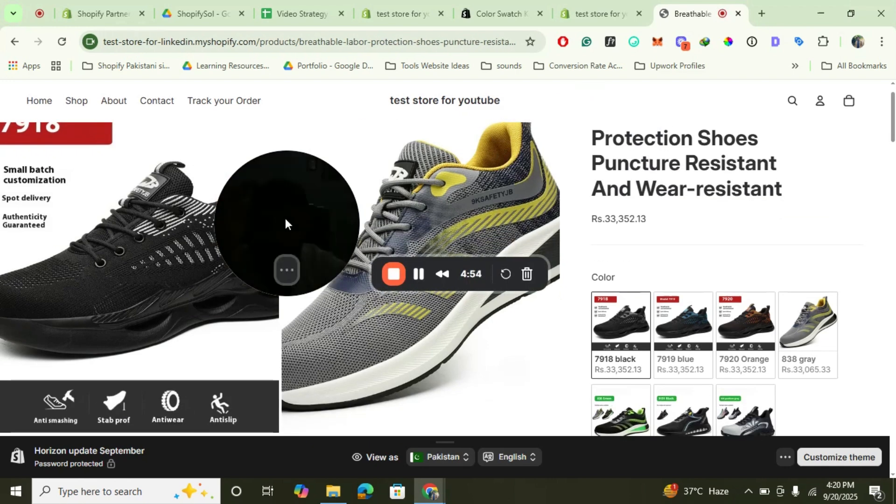
{"action": "mouse_move", "coordinate": [289, 268]}
{"action": "left_click", "coordinate": [257, 270]}
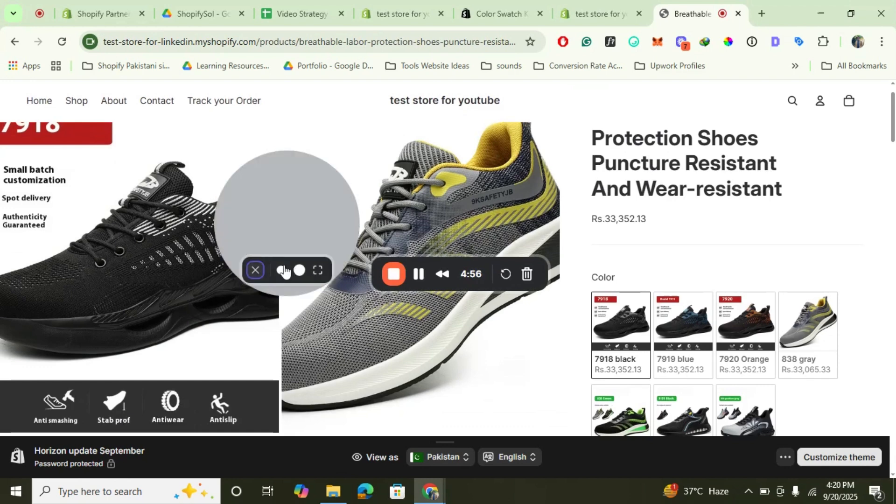
Choose the 7919 blue color swatch and examine the shoe's color and size swatches.
{"action": "scroll", "coordinate": [668, 270], "scroll_direction": "down", "scroll_amount": 2}
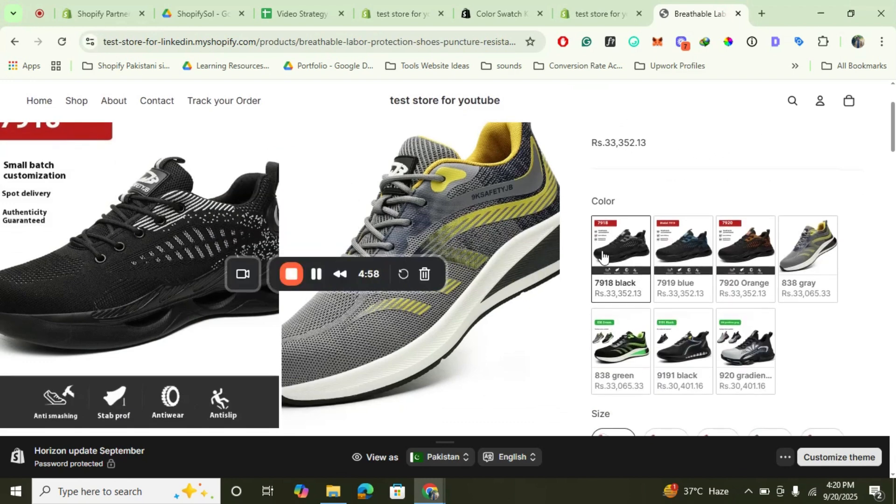
{"action": "left_click", "coordinate": [692, 251]}
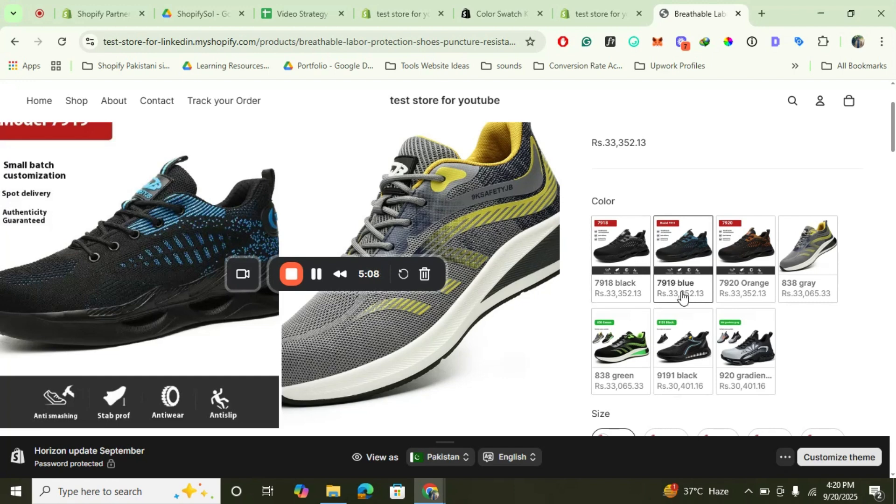
{"action": "scroll", "coordinate": [711, 310], "scroll_direction": "down", "scroll_amount": 3}
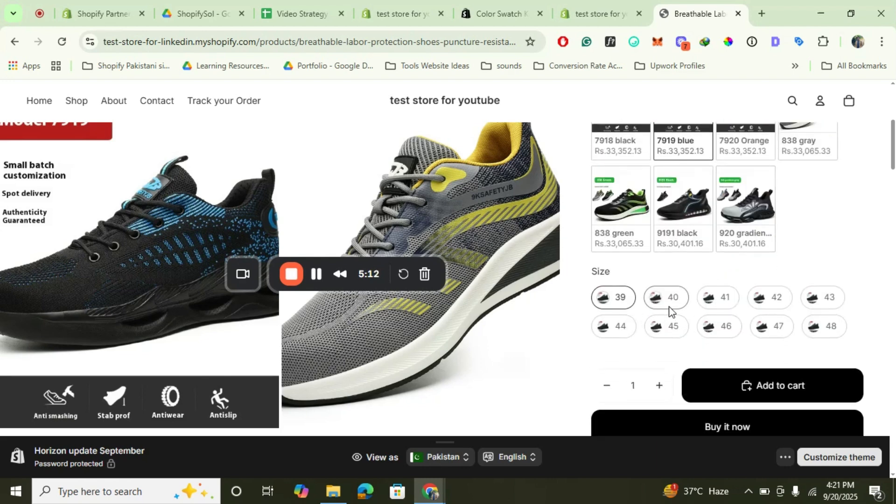
{"action": "scroll", "coordinate": [668, 309], "scroll_direction": "up", "scroll_amount": 2}
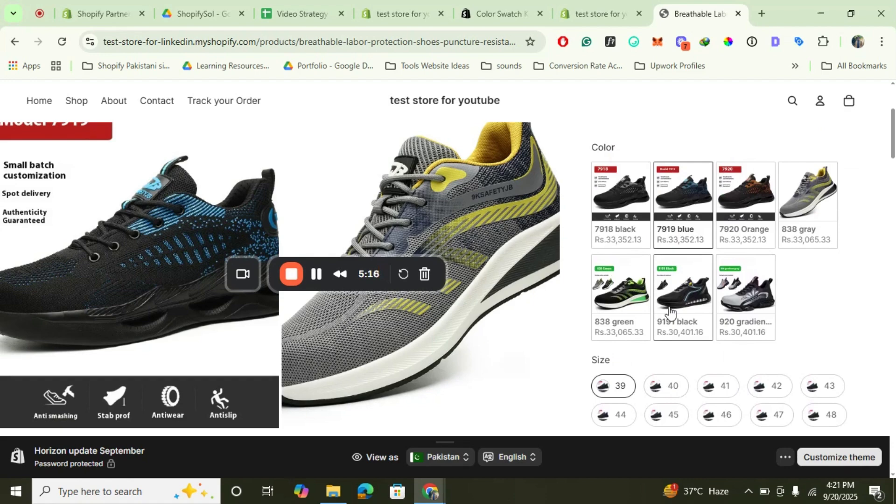
Reopen Swatch King's product page settings in the store admin and compare them with the shoe's storefront swatches.
{"action": "left_click", "coordinate": [606, 2]}
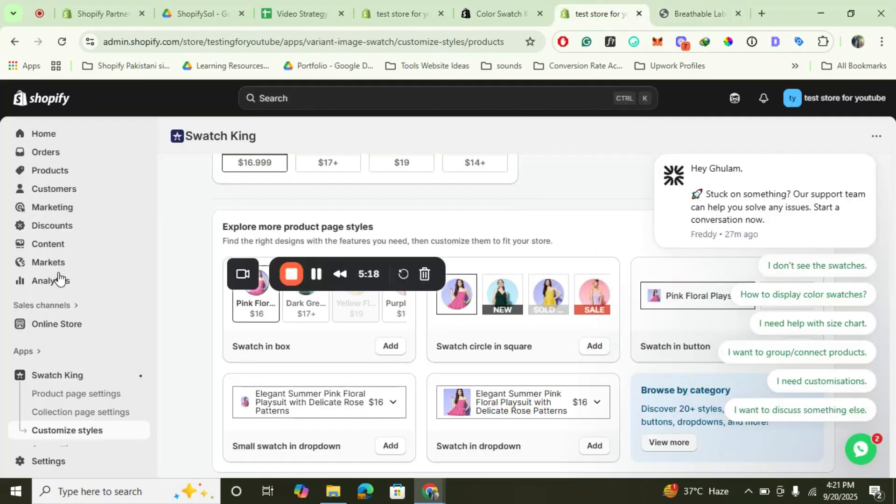
{"action": "left_click", "coordinate": [82, 399]}
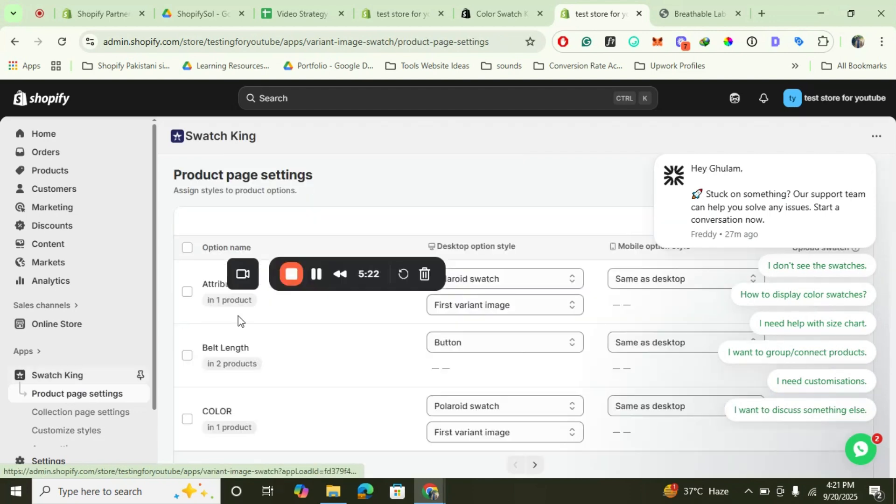
{"action": "left_click", "coordinate": [713, 2]}
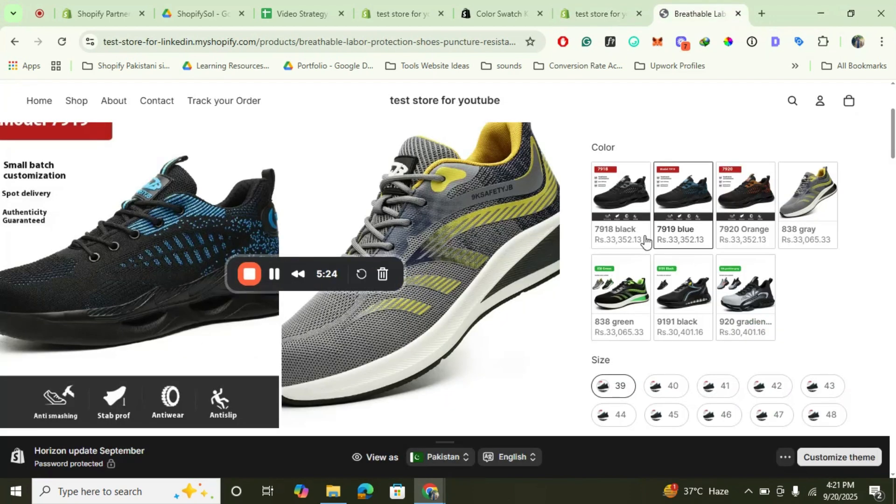
{"action": "left_click", "coordinate": [610, 2]}
Set the desktop option style of the Color option to Swatch in pill and save it.
{"action": "scroll", "coordinate": [467, 200], "scroll_direction": "down", "scroll_amount": 2}
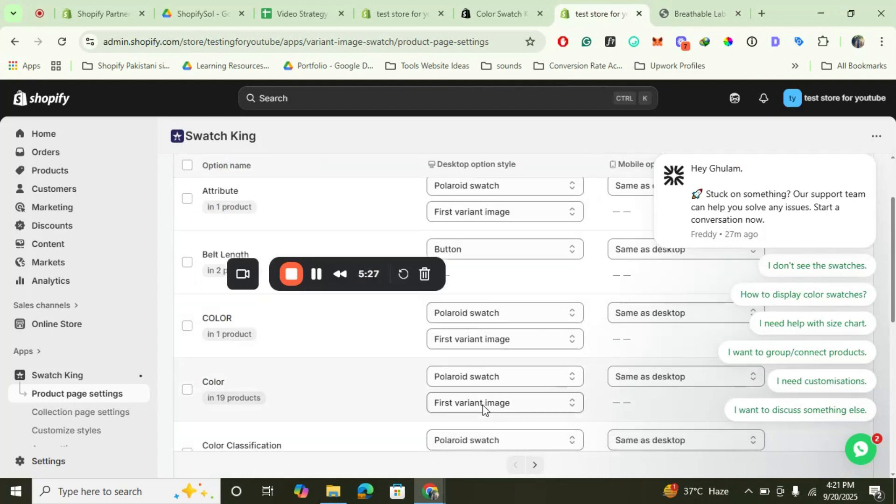
{"action": "left_click", "coordinate": [500, 386]}
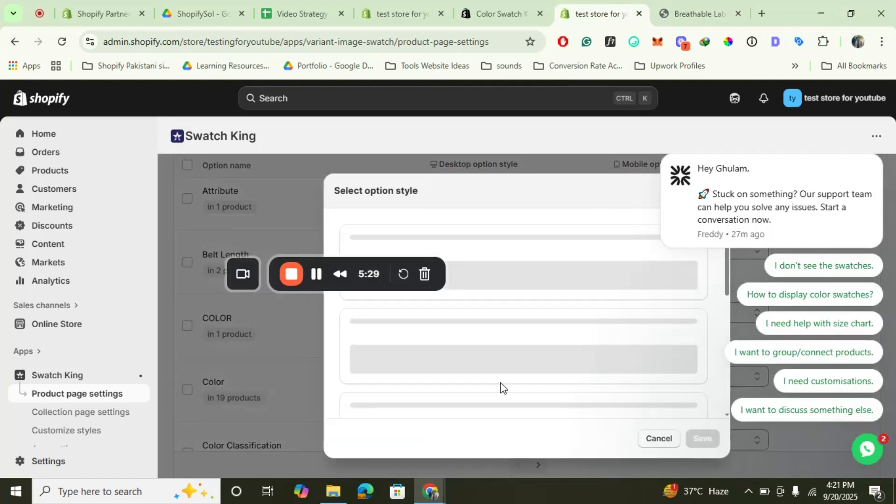
{"action": "scroll", "coordinate": [500, 387], "scroll_direction": "down", "scroll_amount": 5}
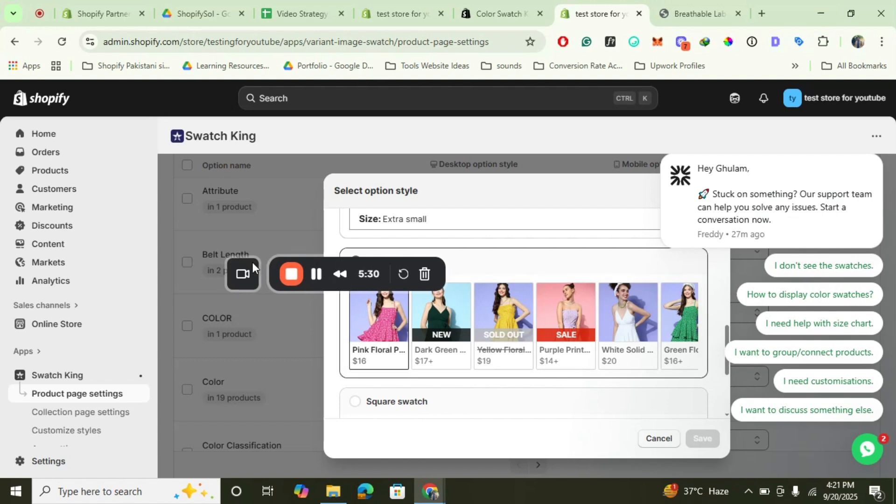
{"action": "left_click_drag", "start_coordinate": [251, 262], "coordinate": [15, 304]}
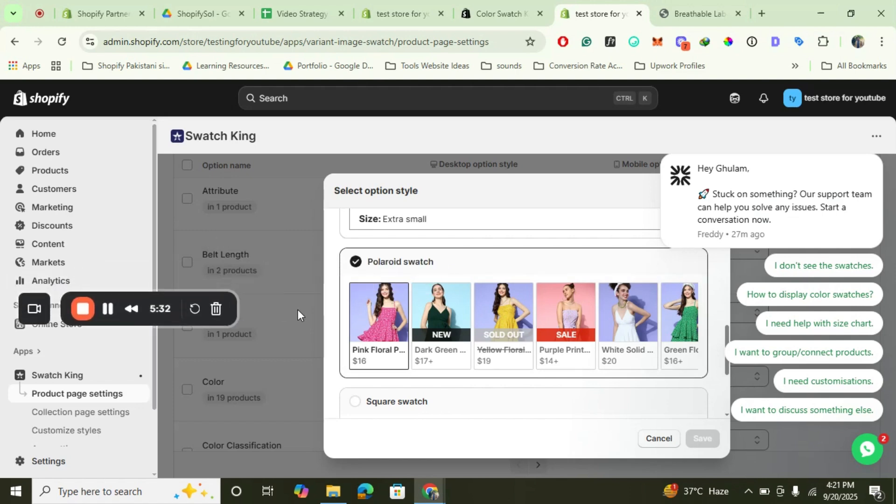
{"action": "left_click_drag", "start_coordinate": [313, 306], "coordinate": [459, 279]}
{"action": "scroll", "coordinate": [459, 279], "scroll_direction": "down", "scroll_amount": 2}
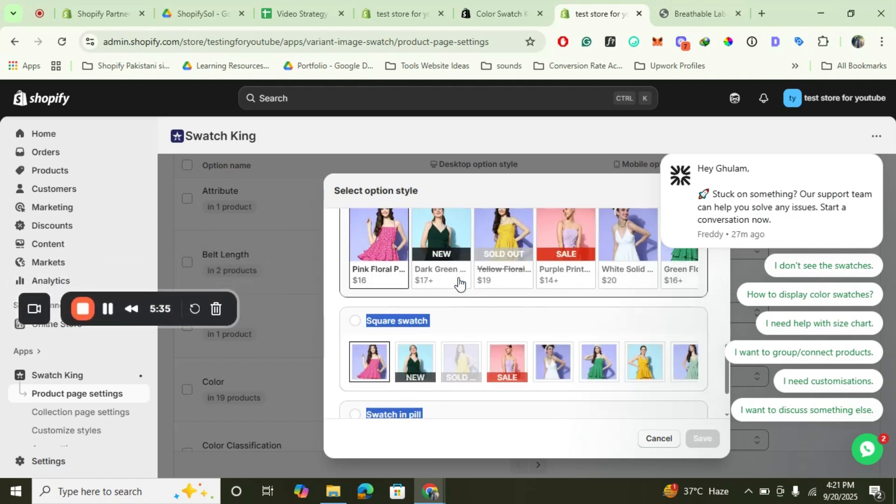
{"action": "scroll", "coordinate": [458, 279], "scroll_direction": "down", "scroll_amount": 1}
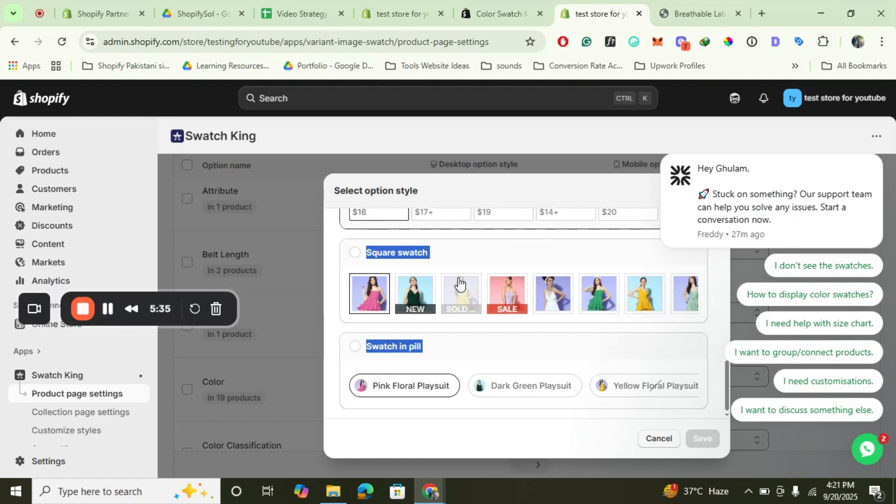
{"action": "left_click", "coordinate": [356, 347]}
{"action": "left_click", "coordinate": [707, 439]}
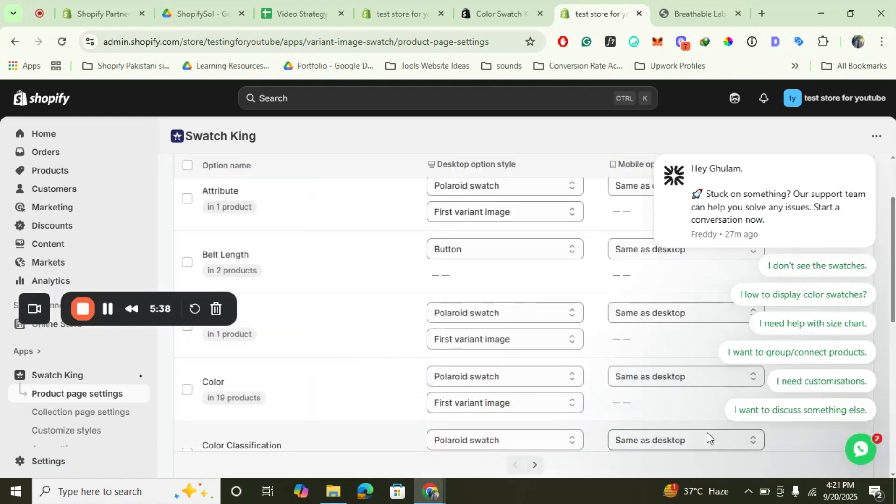
Reload the shoe product page on the storefront to check the updated Color swatch style.
{"action": "left_click", "coordinate": [718, 9]}
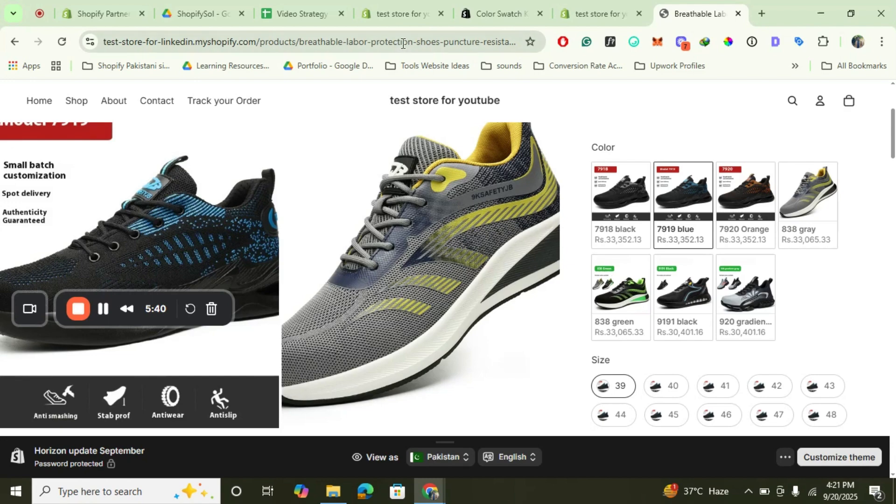
{"action": "left_click", "coordinate": [403, 42]}
{"action": "key", "text": "Return"}
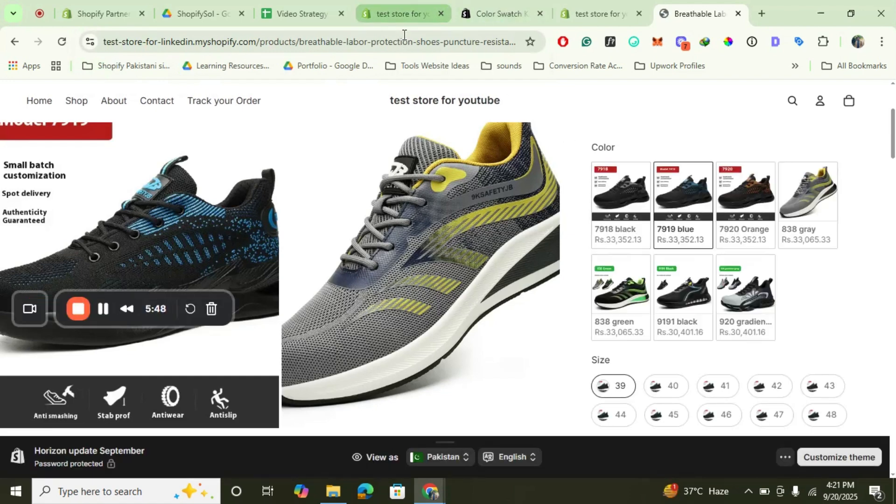
{"action": "left_click", "coordinate": [399, 42]}
{"action": "key", "text": "Return"}
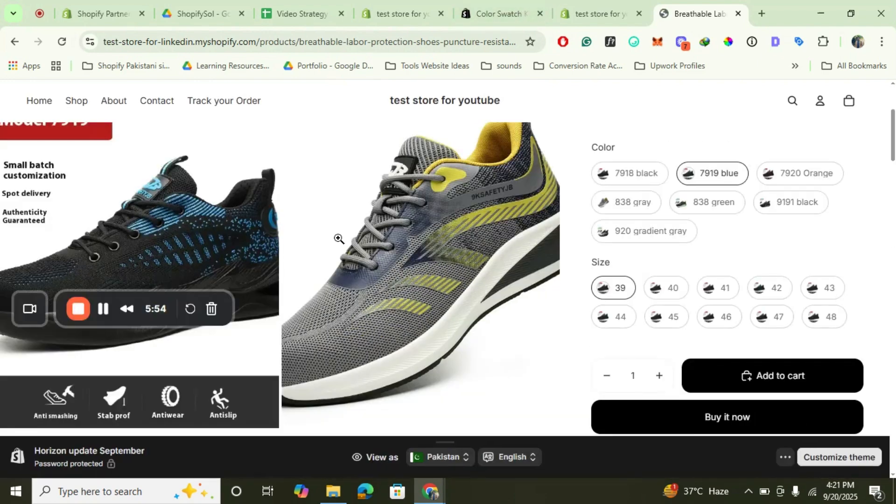
Compare the Color option's style in the product page settings with the storefront shoe page, closing the stray blank tab.
{"action": "left_click", "coordinate": [612, 11]}
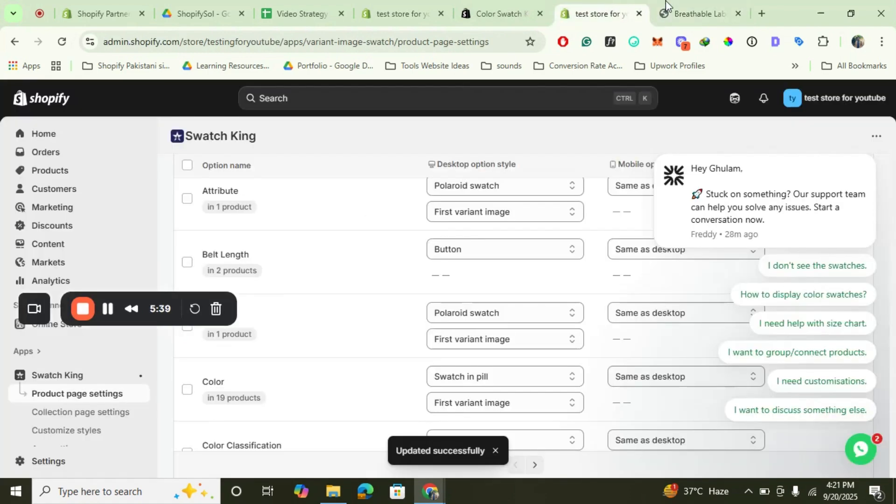
{"action": "left_click", "coordinate": [689, 4]}
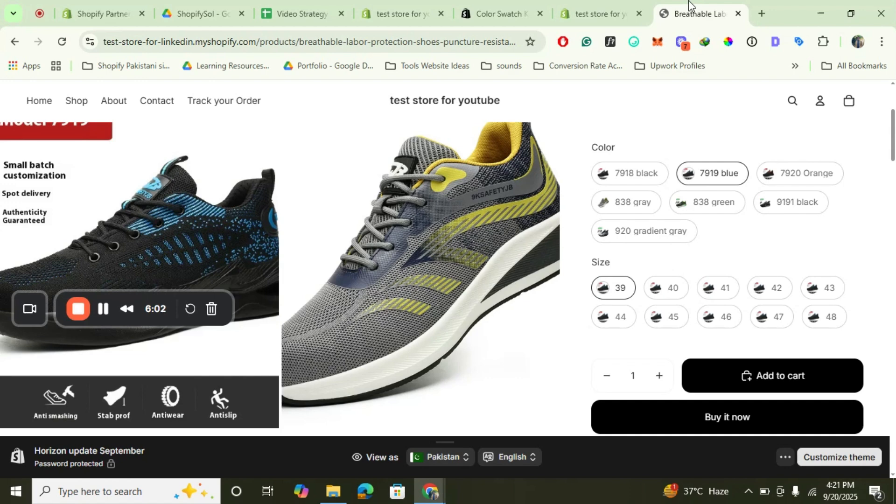
{"action": "left_click", "coordinate": [607, 5]}
{"action": "left_click", "coordinate": [756, 1]}
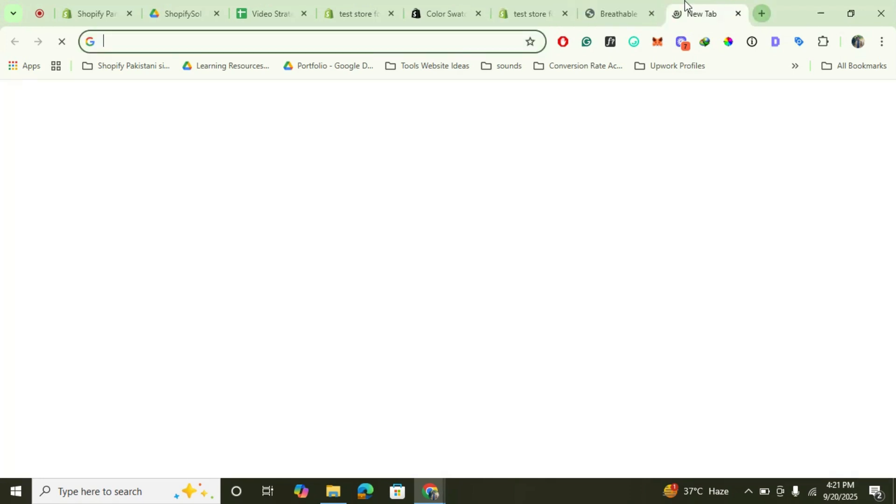
{"action": "left_click", "coordinate": [606, 13]}
{"action": "left_click", "coordinate": [739, 13]}
Open the Men's Clothing collection on the storefront and look over the variant swatches on its product cards.
{"action": "scroll", "coordinate": [538, 181], "scroll_direction": "up", "scroll_amount": 3}
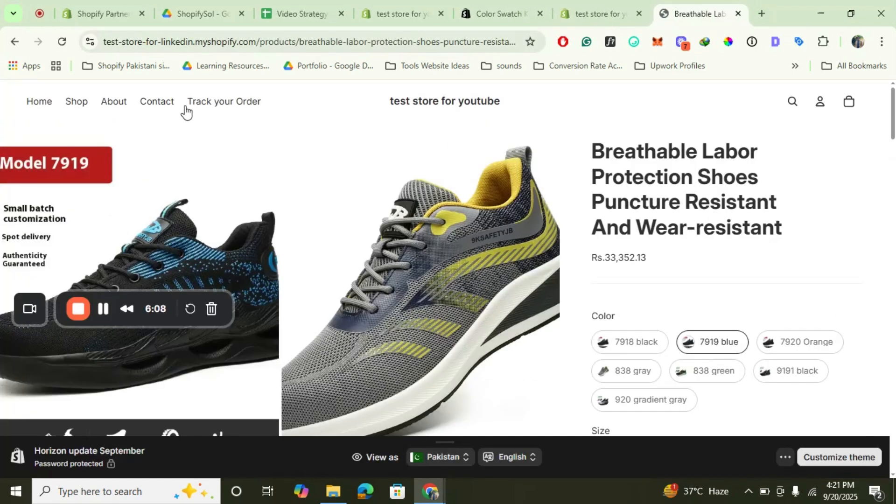
{"action": "mouse_move", "coordinate": [88, 111]}
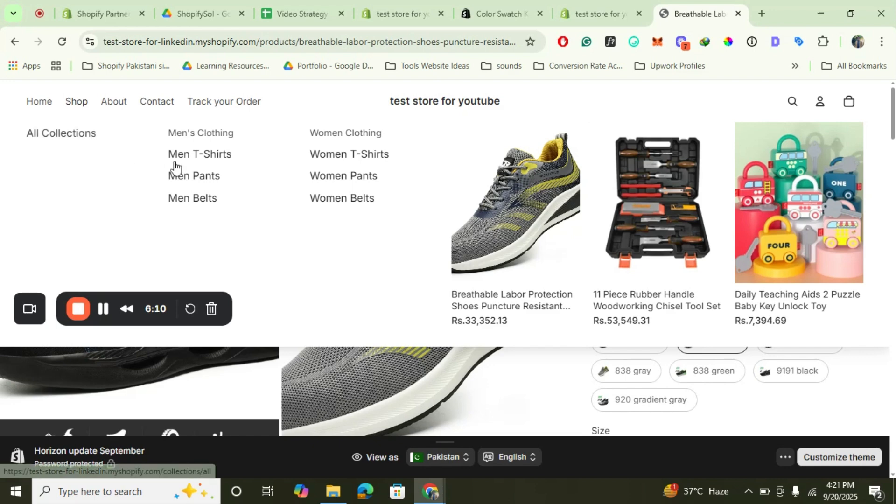
{"action": "left_click", "coordinate": [218, 132]}
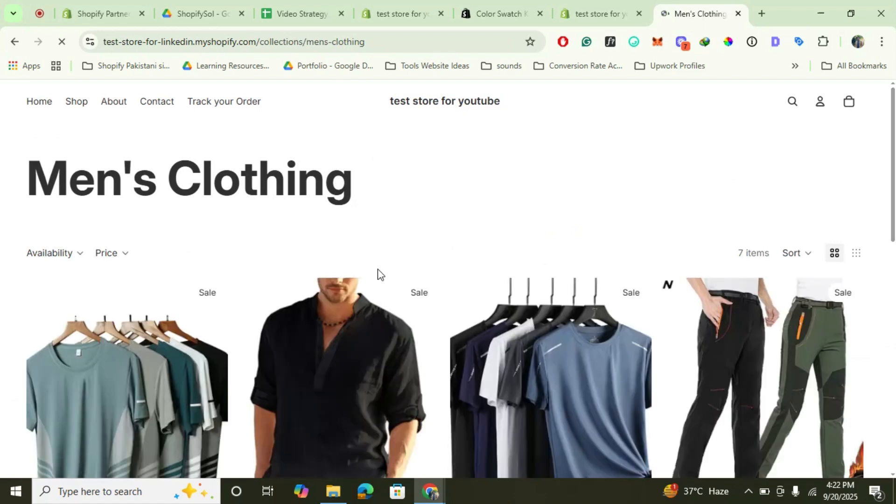
{"action": "scroll", "coordinate": [460, 340], "scroll_direction": "down", "scroll_amount": 2}
{"action": "scroll", "coordinate": [460, 340], "scroll_direction": "up", "scroll_amount": 2}
{"action": "scroll", "coordinate": [370, 252], "scroll_direction": "down", "scroll_amount": 1}
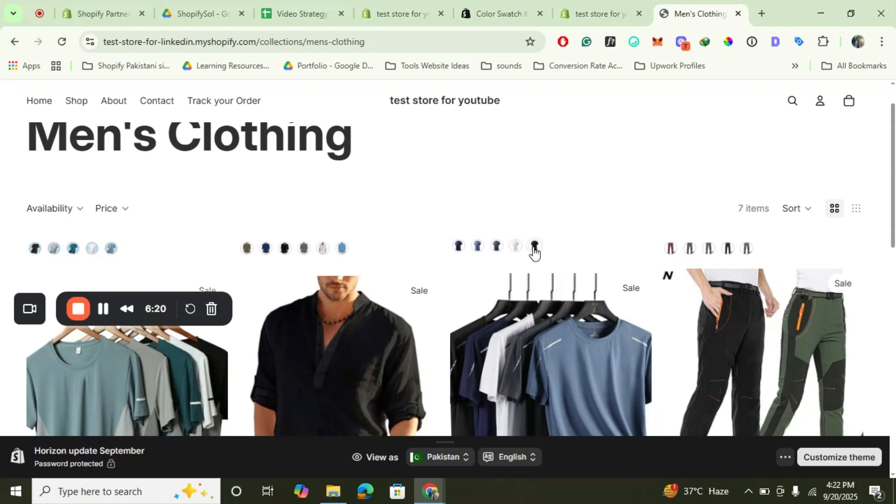
Preview several color swatches on the casual cotton shirt's collection card and open its product page to view the Size and Color options.
{"action": "left_click", "coordinate": [342, 246]}
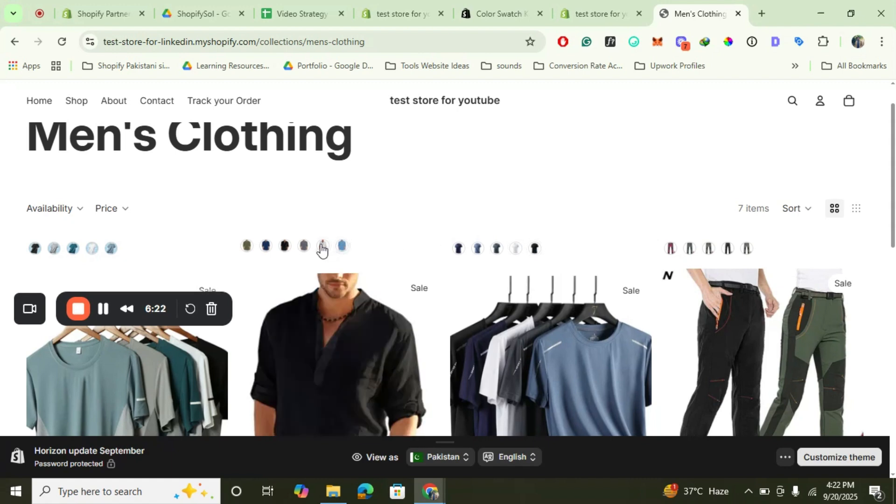
{"action": "left_click", "coordinate": [267, 247]}
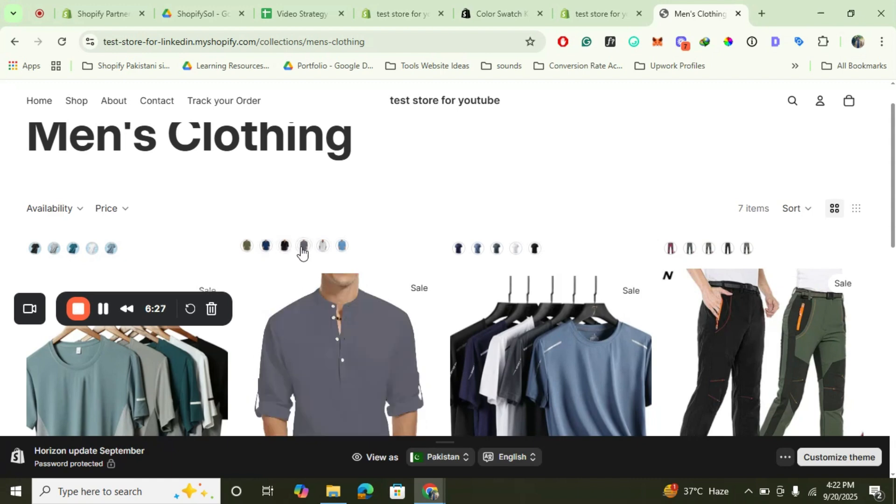
{"action": "scroll", "coordinate": [457, 278], "scroll_direction": "down", "scroll_amount": 4}
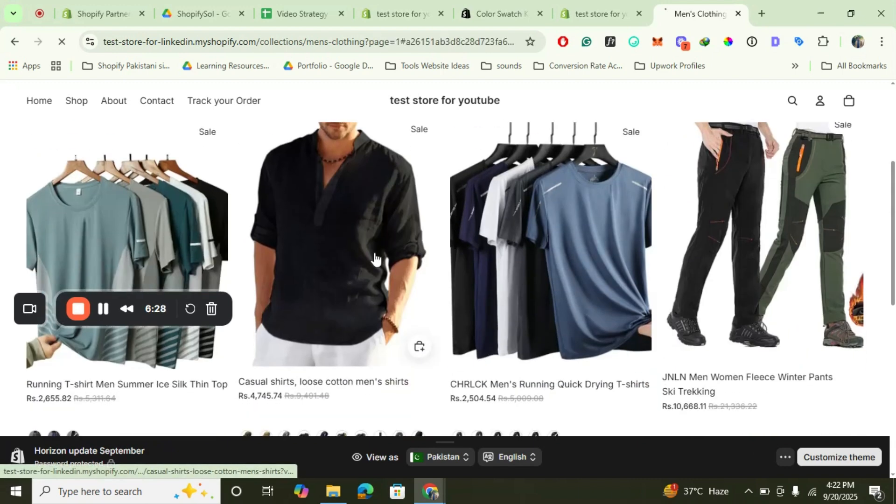
{"action": "left_click", "coordinate": [374, 254]}
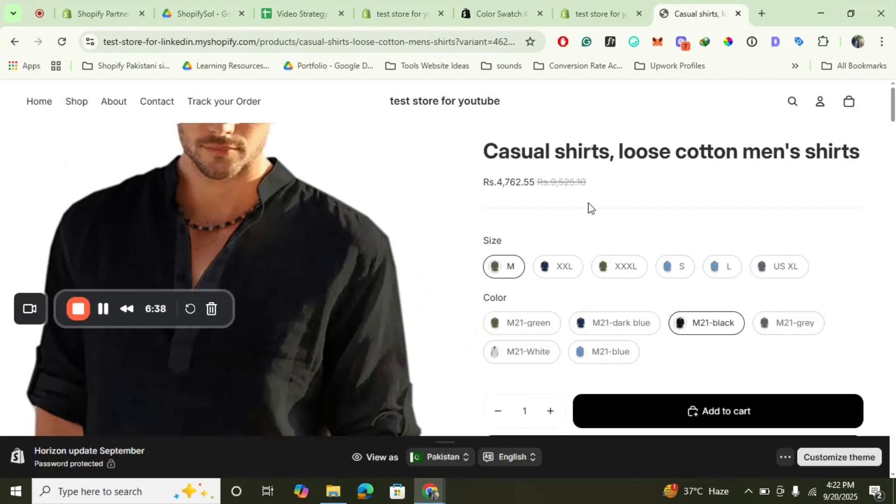
{"action": "scroll", "coordinate": [589, 205], "scroll_direction": "down", "scroll_amount": 2}
{"action": "scroll", "coordinate": [589, 206], "scroll_direction": "up", "scroll_amount": 1}
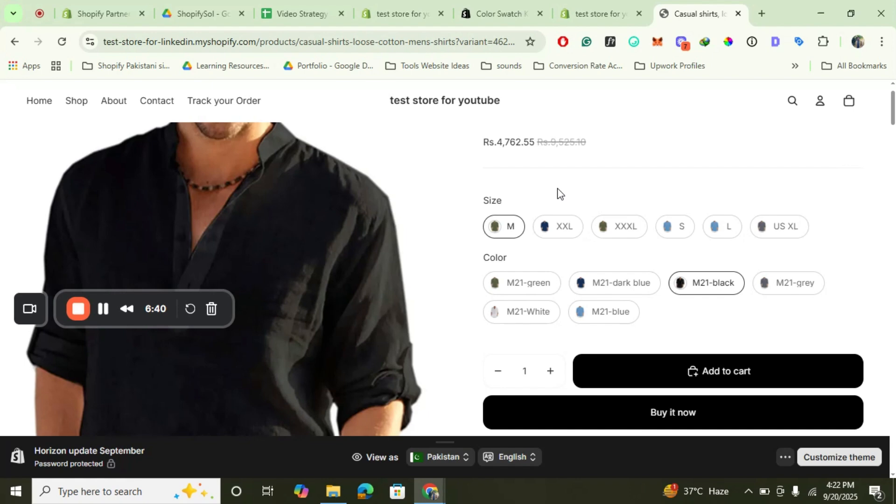
Set the desktop option style of the Size option to Circular swatch in Swatch King's product page settings and save it.
{"action": "left_click", "coordinate": [600, 0]}
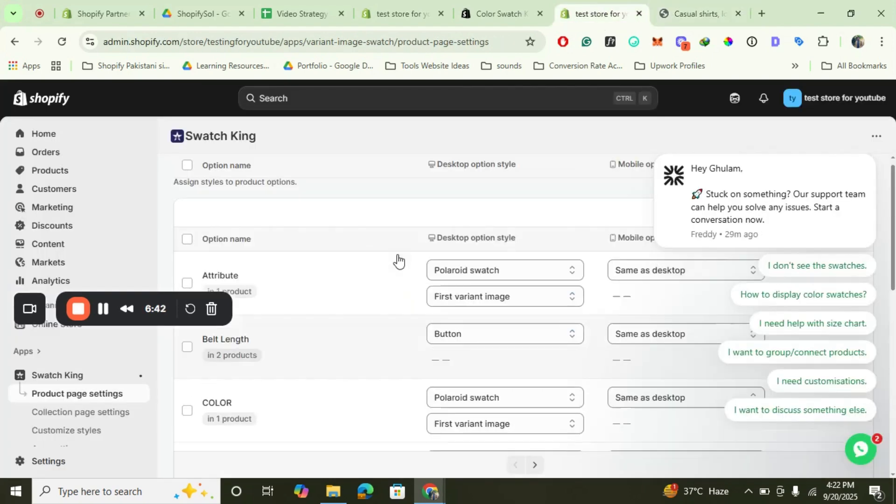
{"action": "scroll", "coordinate": [398, 261], "scroll_direction": "down", "scroll_amount": 10}
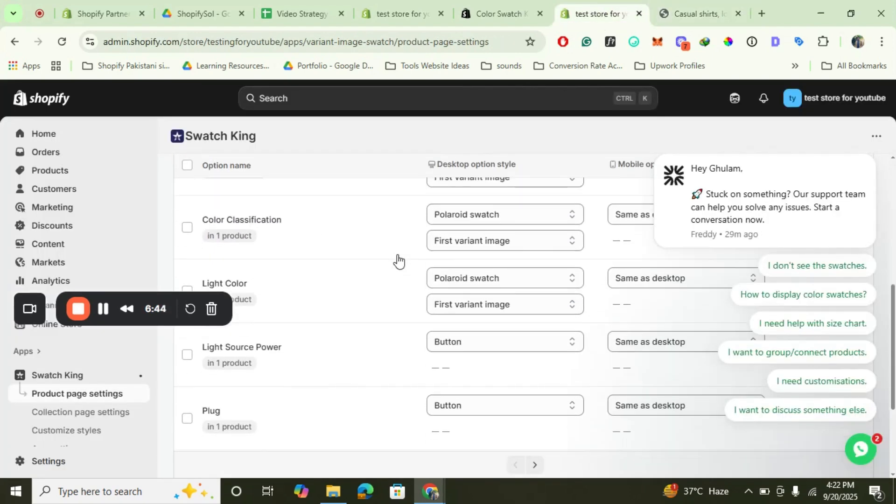
{"action": "scroll", "coordinate": [512, 394], "scroll_direction": "down", "scroll_amount": 1}
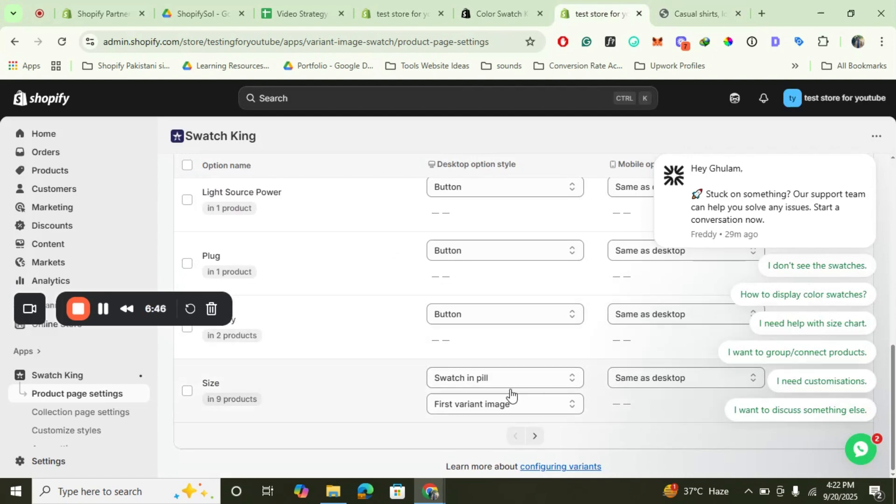
{"action": "left_click", "coordinate": [484, 379]}
{"action": "scroll", "coordinate": [448, 310], "scroll_direction": "down", "scroll_amount": 5}
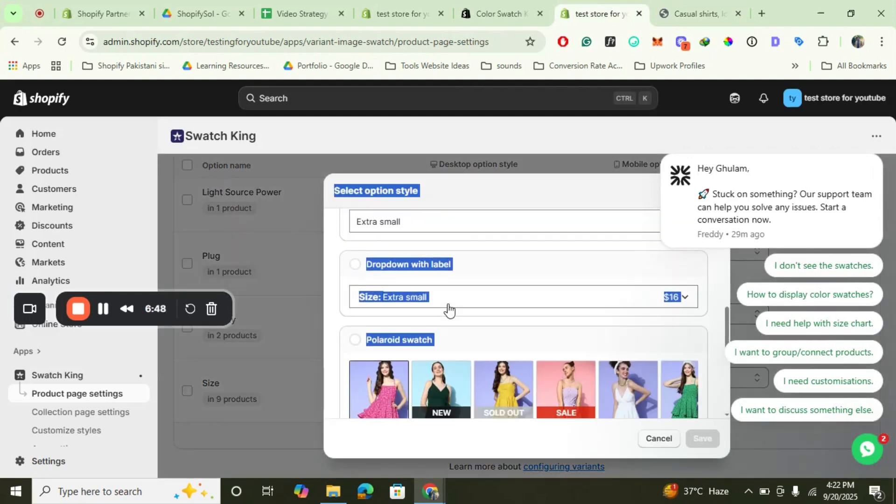
{"action": "scroll", "coordinate": [448, 310], "scroll_direction": "up", "scroll_amount": 1}
{"action": "scroll", "coordinate": [488, 300], "scroll_direction": "up", "scroll_amount": 5}
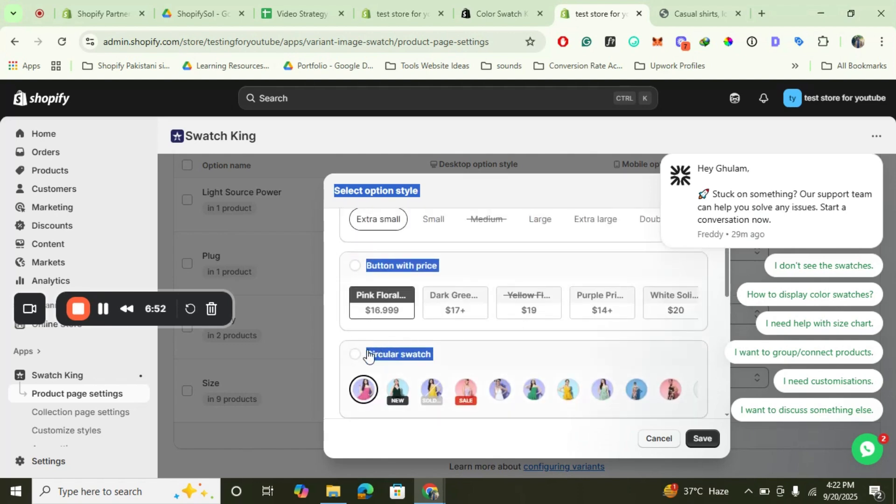
{"action": "left_click", "coordinate": [355, 356]}
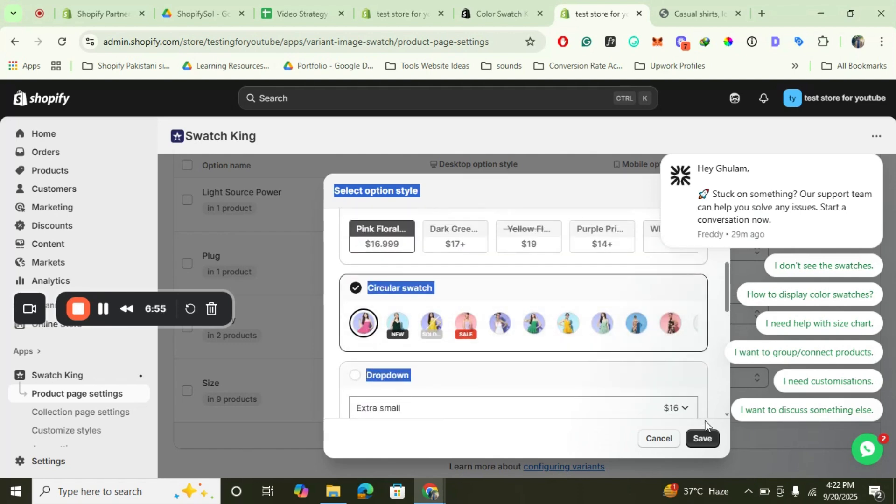
{"action": "left_click", "coordinate": [704, 445]}
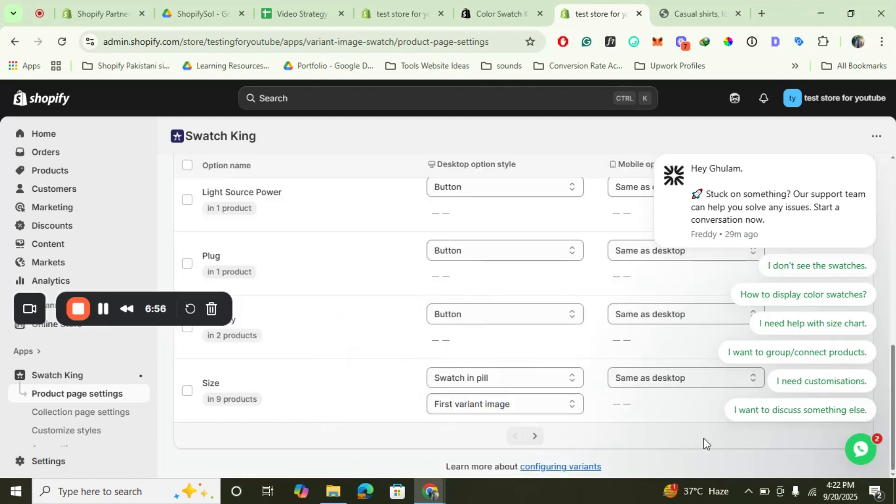
Check the Size option's swatch style on the casual shirt's storefront page.
{"action": "left_click", "coordinate": [695, 1]}
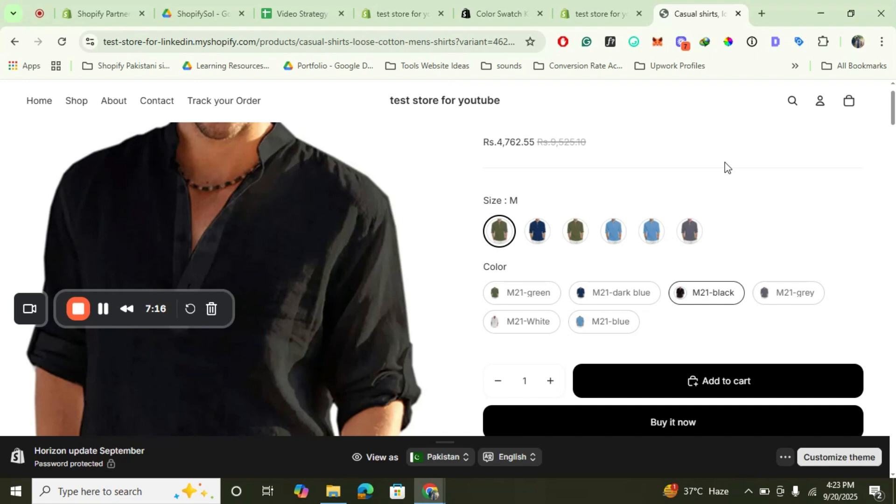
{"action": "left_click", "coordinate": [35, 315]}
{"action": "left_click", "coordinate": [91, 379]}
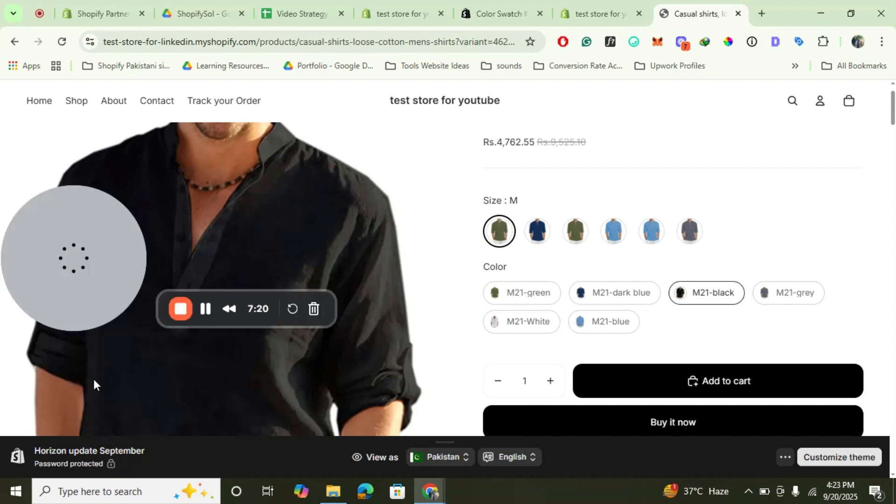
{"action": "left_click_drag", "start_coordinate": [85, 217], "coordinate": [59, 343]}
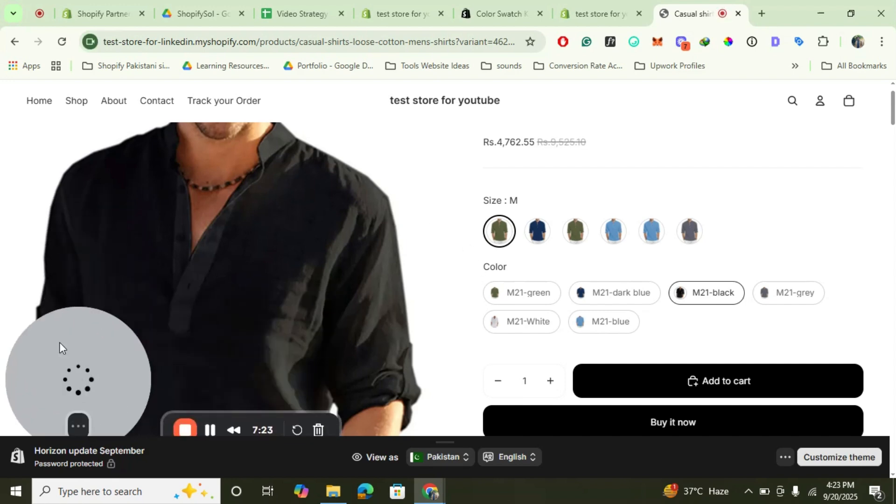
Open Swatch King's collection page settings in the store admin and compare them with the shirt's storefront page.
{"action": "left_click", "coordinate": [606, 2]}
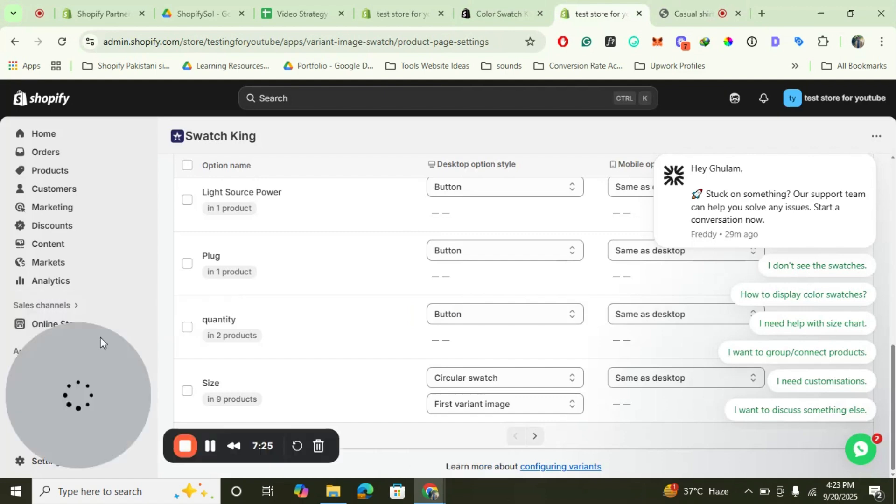
{"action": "left_click_drag", "start_coordinate": [99, 337], "coordinate": [182, 258]}
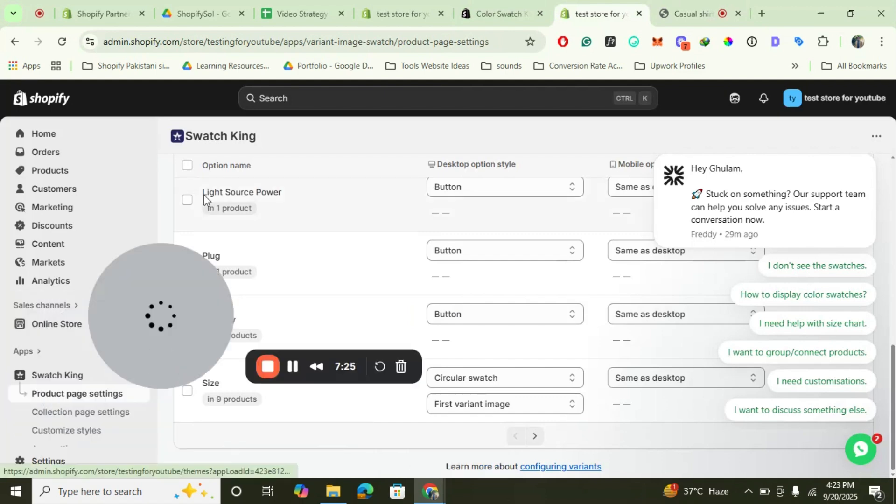
{"action": "left_click", "coordinate": [66, 416]}
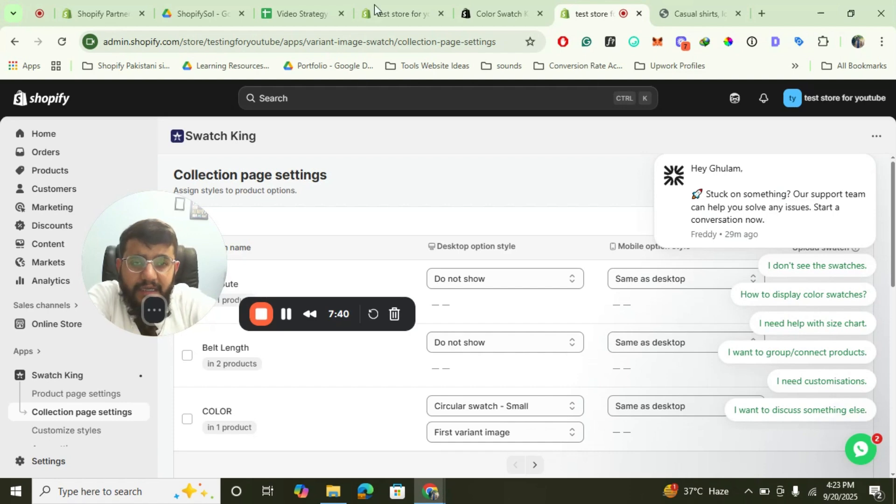
{"action": "left_click", "coordinate": [707, 11]}
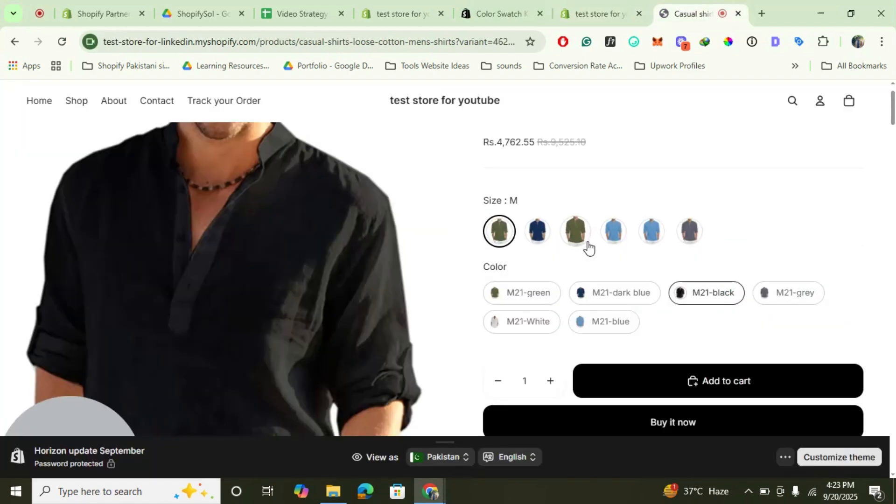
{"action": "left_click", "coordinate": [602, 3]}
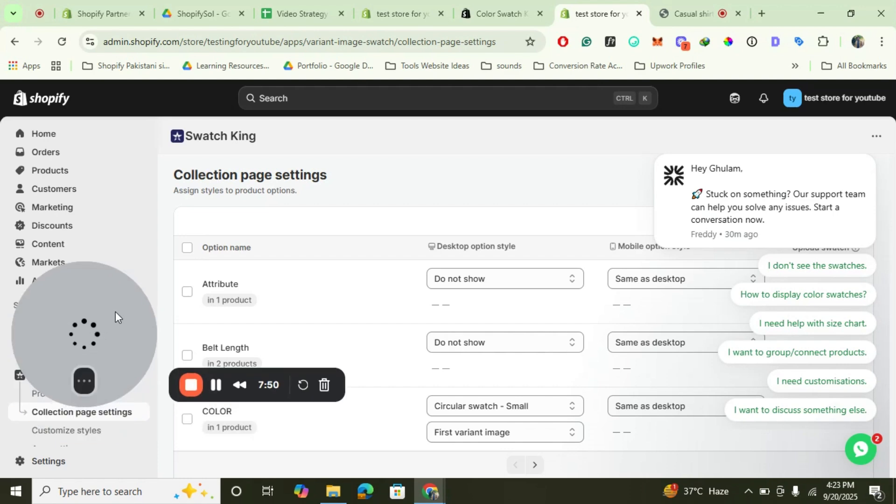
Open the Button pill style for customization from Customize styles and examine its label settings.
{"action": "left_click_drag", "start_coordinate": [116, 311], "coordinate": [181, 240]}
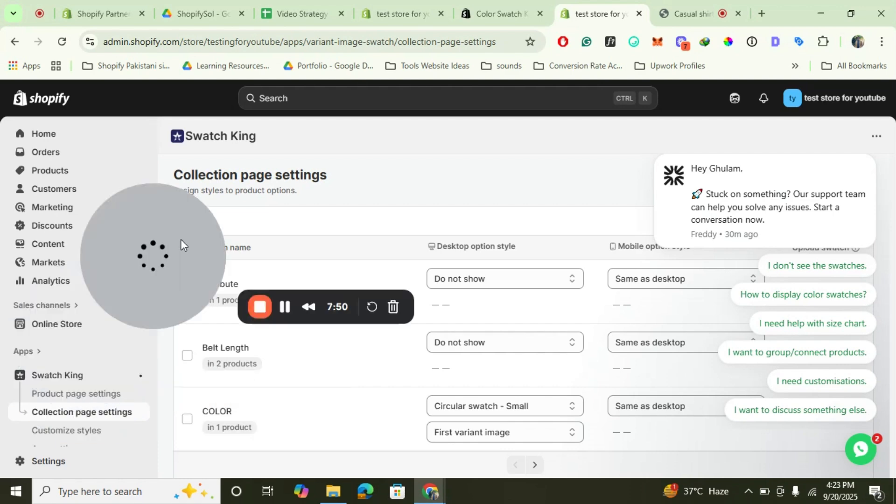
{"action": "left_click", "coordinate": [70, 432]}
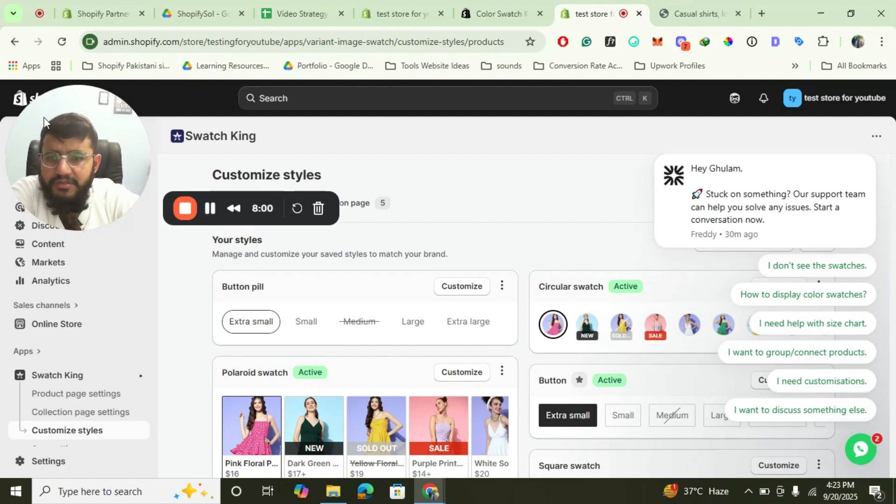
{"action": "left_click", "coordinate": [470, 293]}
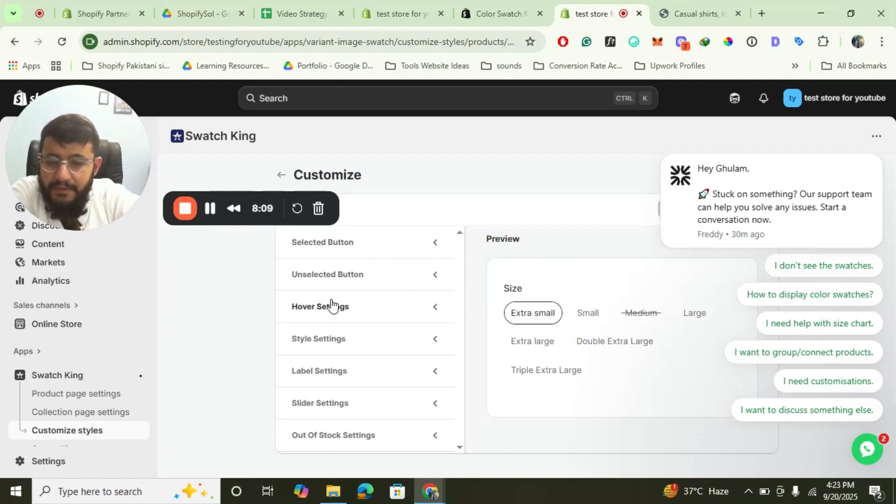
{"action": "left_click", "coordinate": [335, 372]}
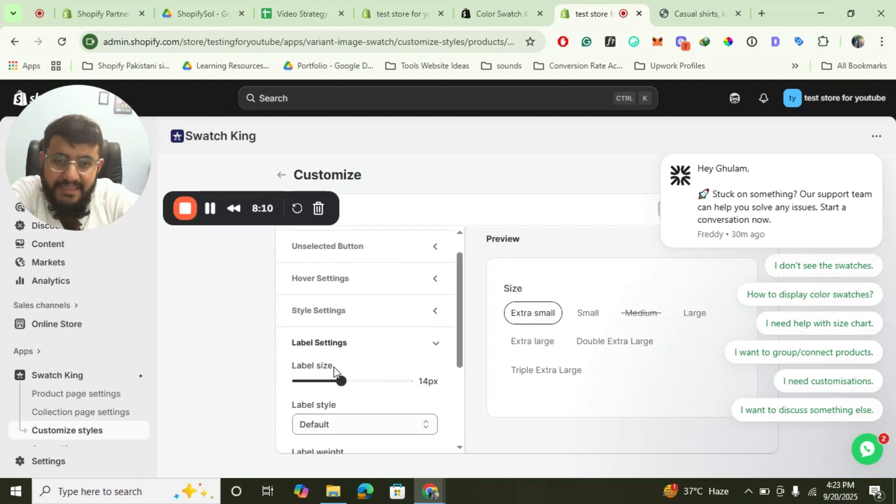
{"action": "scroll", "coordinate": [428, 372], "scroll_direction": "down", "scroll_amount": 1}
{"action": "scroll", "coordinate": [428, 371], "scroll_direction": "down", "scroll_amount": 1}
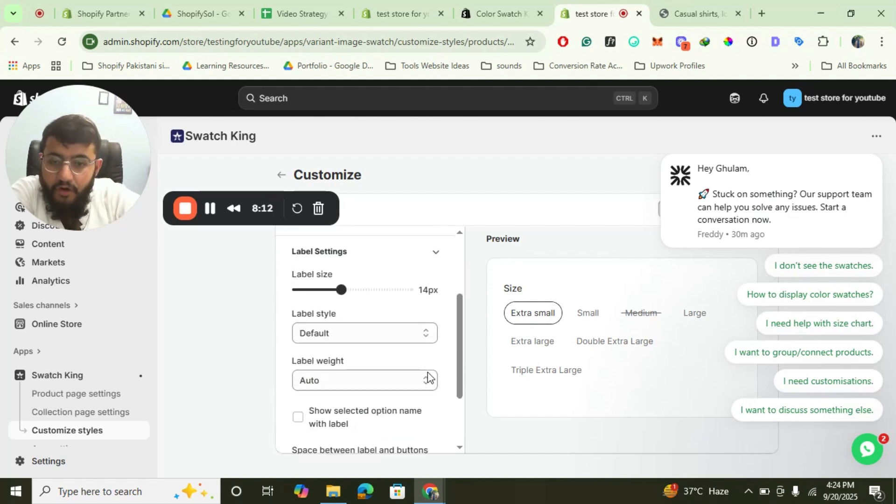
{"action": "scroll", "coordinate": [426, 374], "scroll_direction": "down", "scroll_amount": 2}
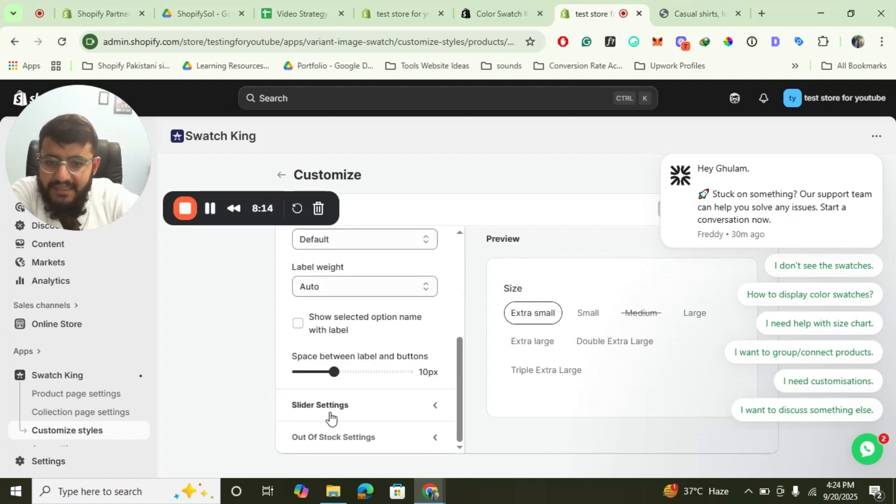
{"action": "scroll", "coordinate": [352, 406], "scroll_direction": "up", "scroll_amount": 3}
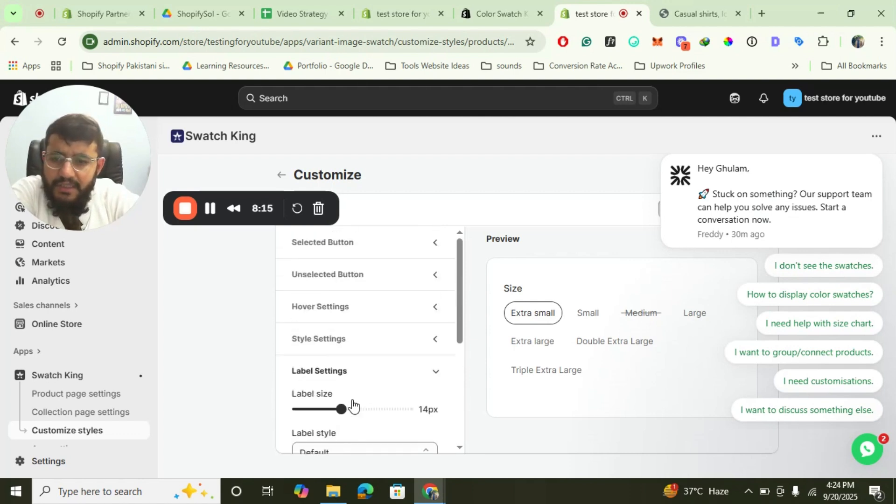
Return to the Customize styles overview, review the saved product page styles and open Swatch in pill for customization.
{"action": "left_click", "coordinate": [72, 435]}
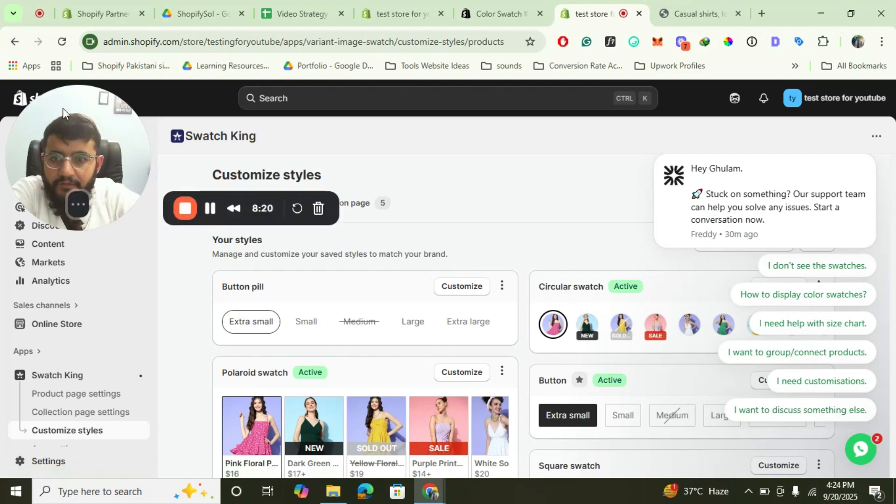
{"action": "scroll", "coordinate": [524, 280], "scroll_direction": "down", "scroll_amount": 3}
{"action": "scroll", "coordinate": [525, 277], "scroll_direction": "down", "scroll_amount": 1}
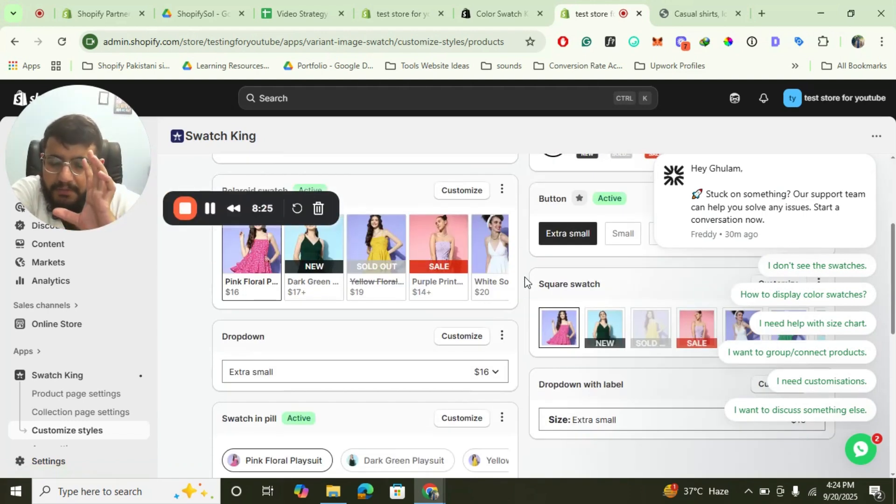
{"action": "scroll", "coordinate": [525, 276], "scroll_direction": "down", "scroll_amount": 3}
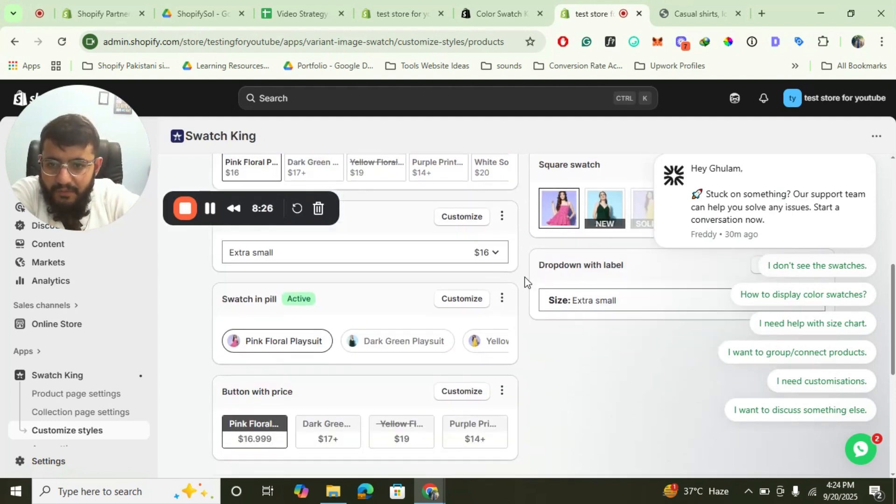
{"action": "left_click", "coordinate": [451, 300]}
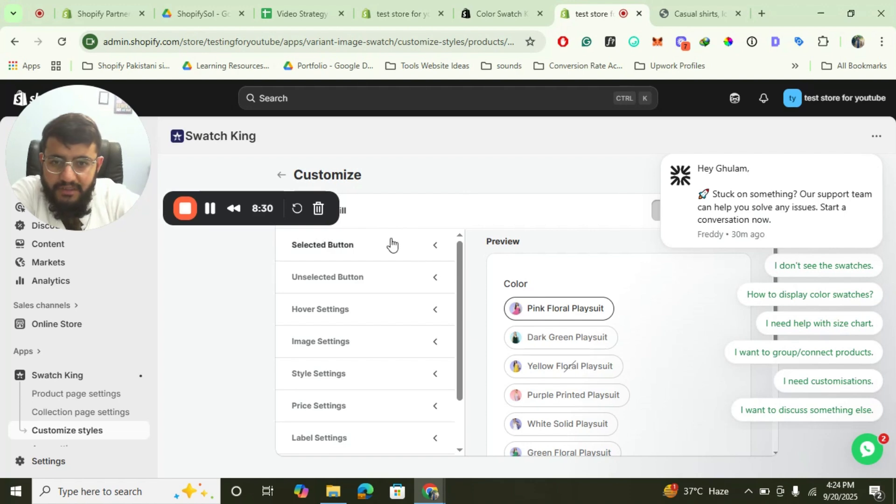
Examine the Swatch in pill style's selected button colors and image position settings, and return to the Customize styles overview.
{"action": "left_click", "coordinate": [436, 249]}
{"action": "scroll", "coordinate": [413, 281], "scroll_direction": "down", "scroll_amount": 1}
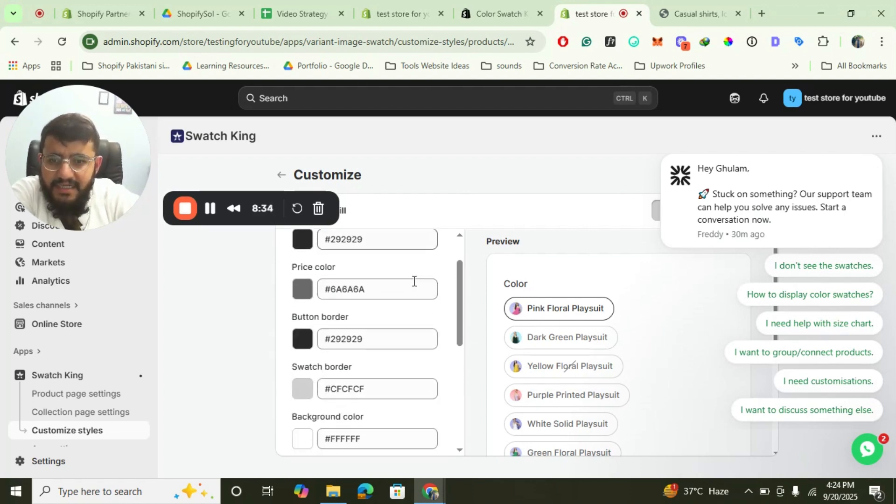
{"action": "scroll", "coordinate": [414, 280], "scroll_direction": "down", "scroll_amount": 2}
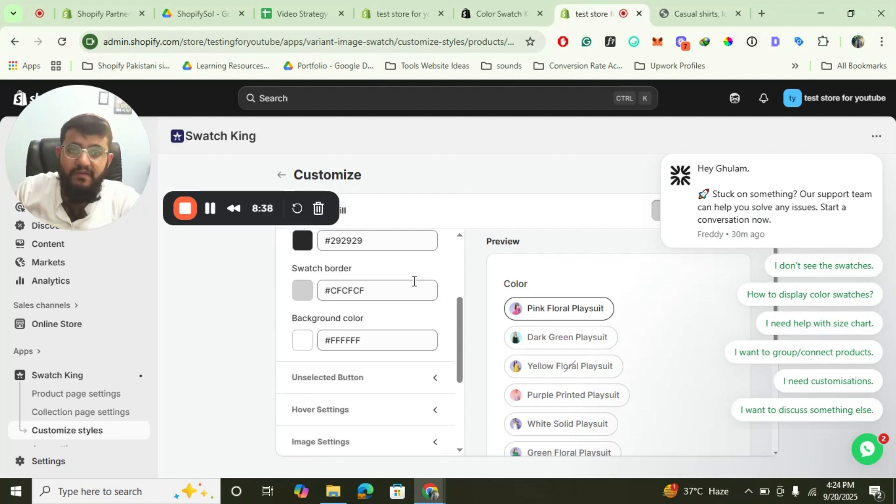
{"action": "scroll", "coordinate": [413, 280], "scroll_direction": "down", "scroll_amount": 1}
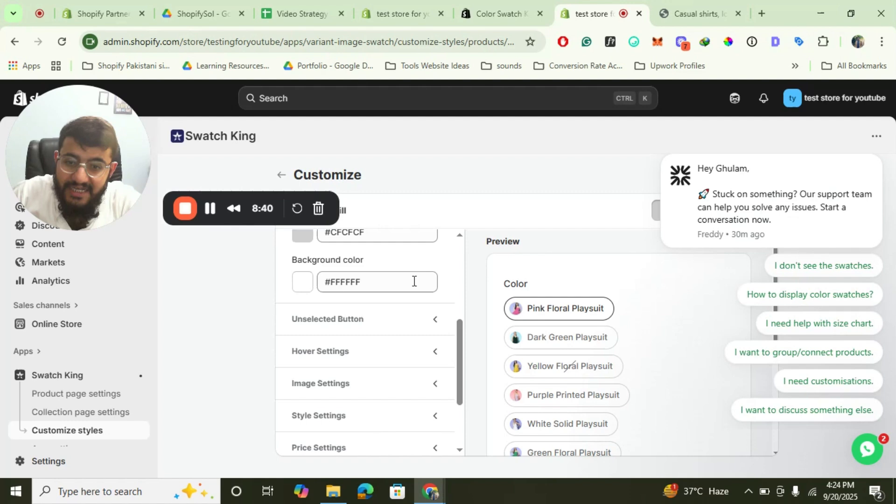
{"action": "double_click", "coordinate": [341, 354]}
{"action": "scroll", "coordinate": [391, 353], "scroll_direction": "down", "scroll_amount": 3}
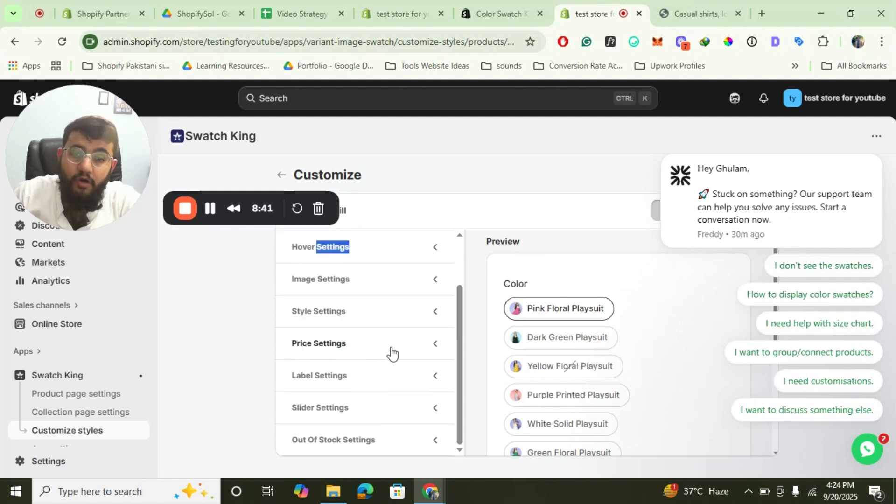
{"action": "left_click", "coordinate": [347, 280]}
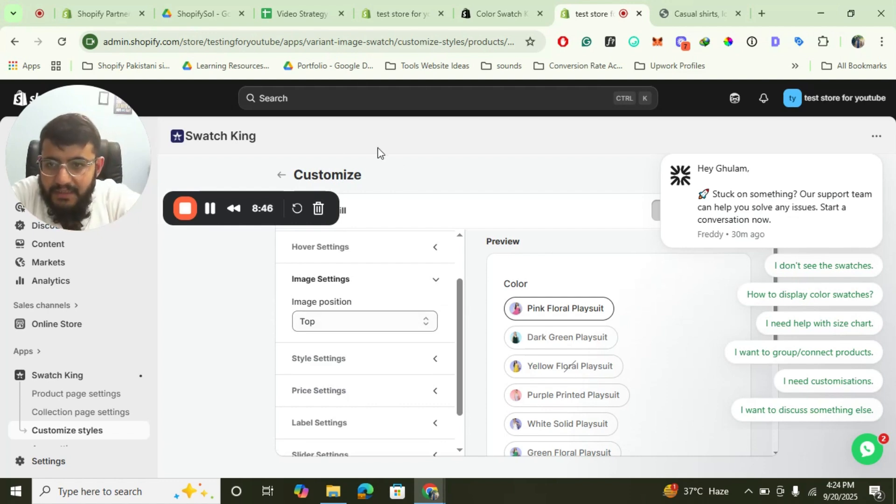
{"action": "left_click", "coordinate": [280, 174]}
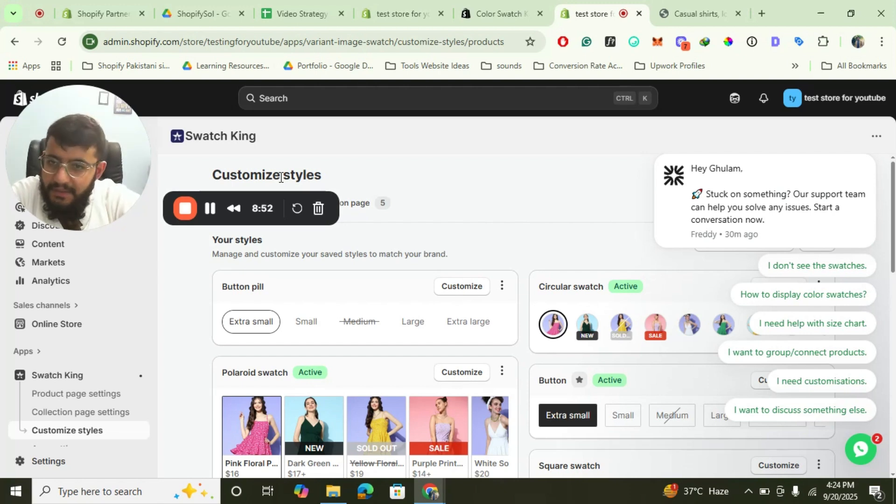
Open the Daily Teaching Aids 2 Puzzle Baby Key Unlock Toy on the storefront and check its swatches by selecting style B.
{"action": "left_click", "coordinate": [694, 1]}
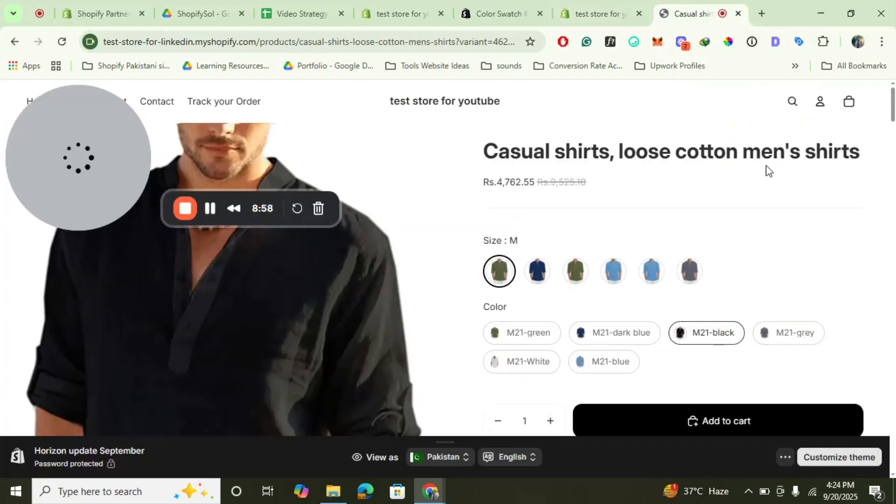
{"action": "left_click_drag", "start_coordinate": [86, 114], "coordinate": [69, 329]}
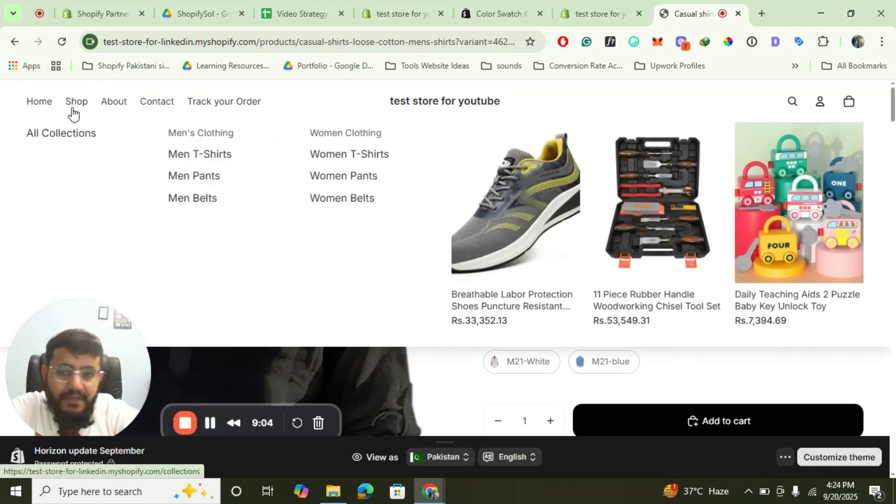
{"action": "mouse_move", "coordinate": [71, 100]}
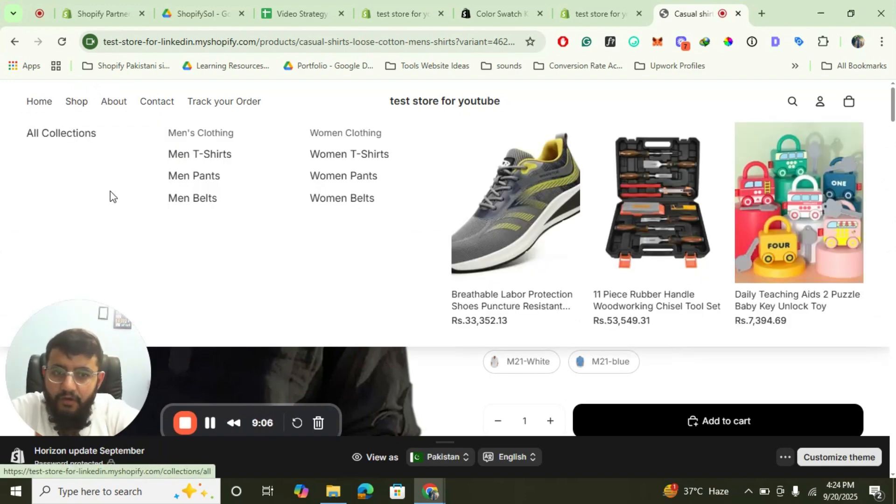
{"action": "left_click", "coordinate": [811, 215]}
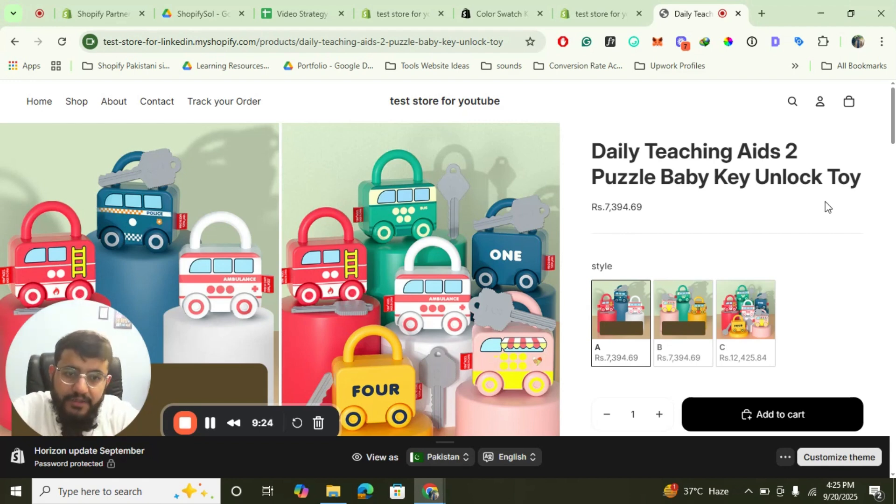
{"action": "left_click", "coordinate": [696, 309]}
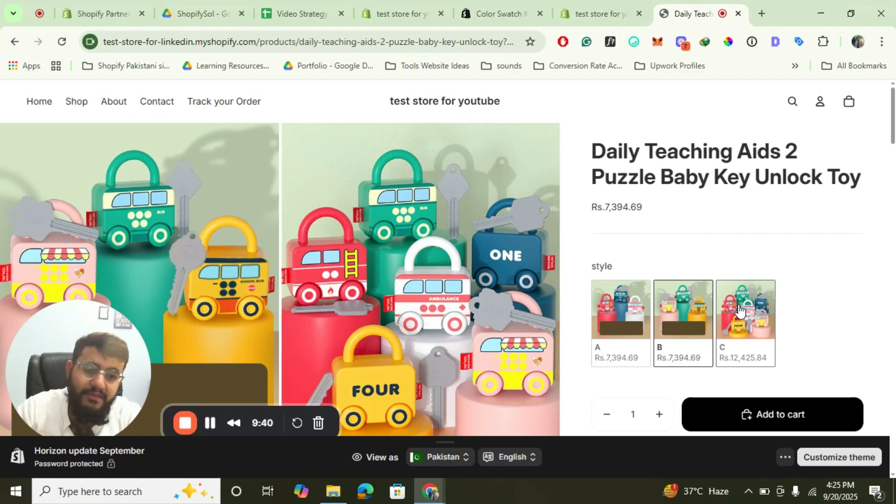
Switch back to Swatch King's Customize styles overview in the store admin.
{"action": "left_click", "coordinate": [597, 13]}
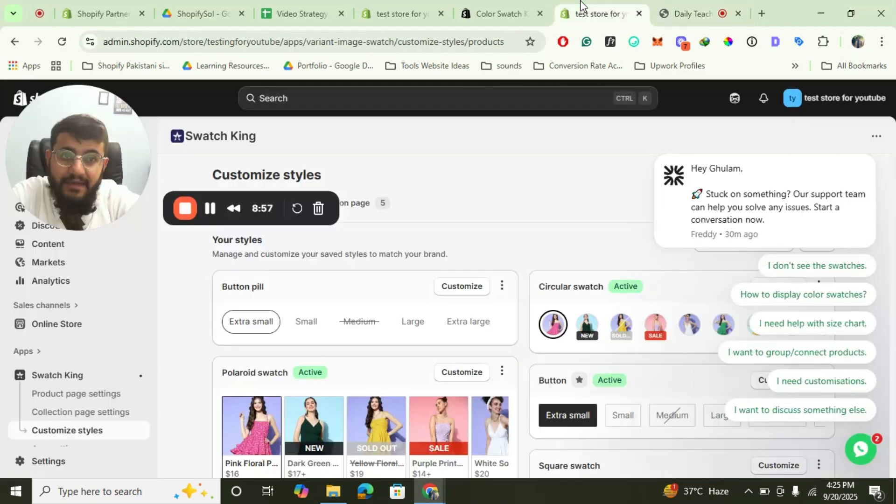
{"action": "left_click_drag", "start_coordinate": [108, 352], "coordinate": [256, 161]}
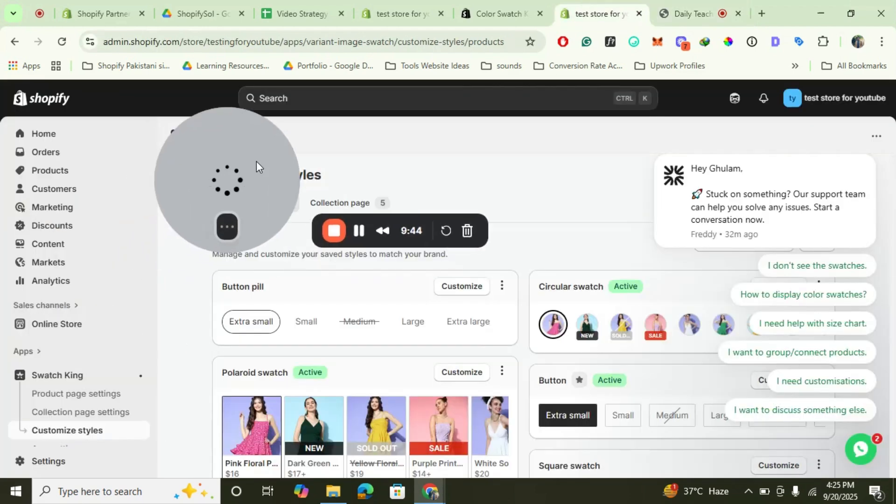